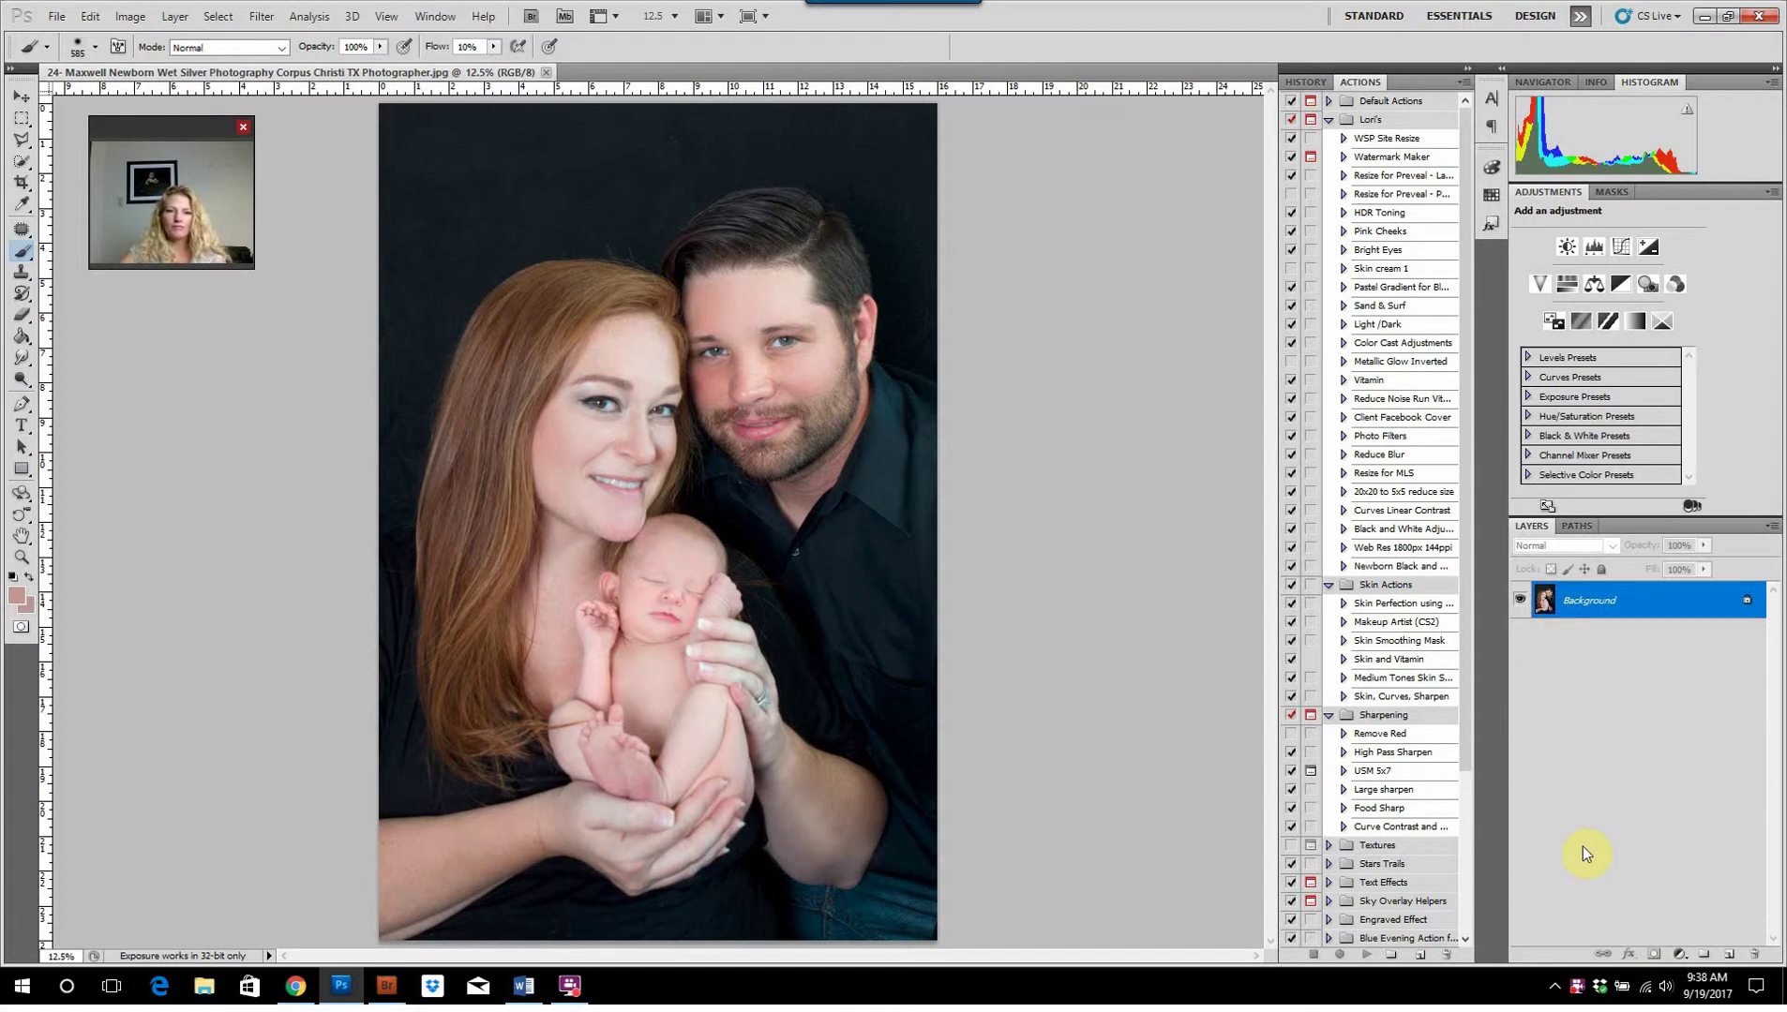
Add a Black & White adjustment layer above the family portrait's background
left_click(1682, 954)
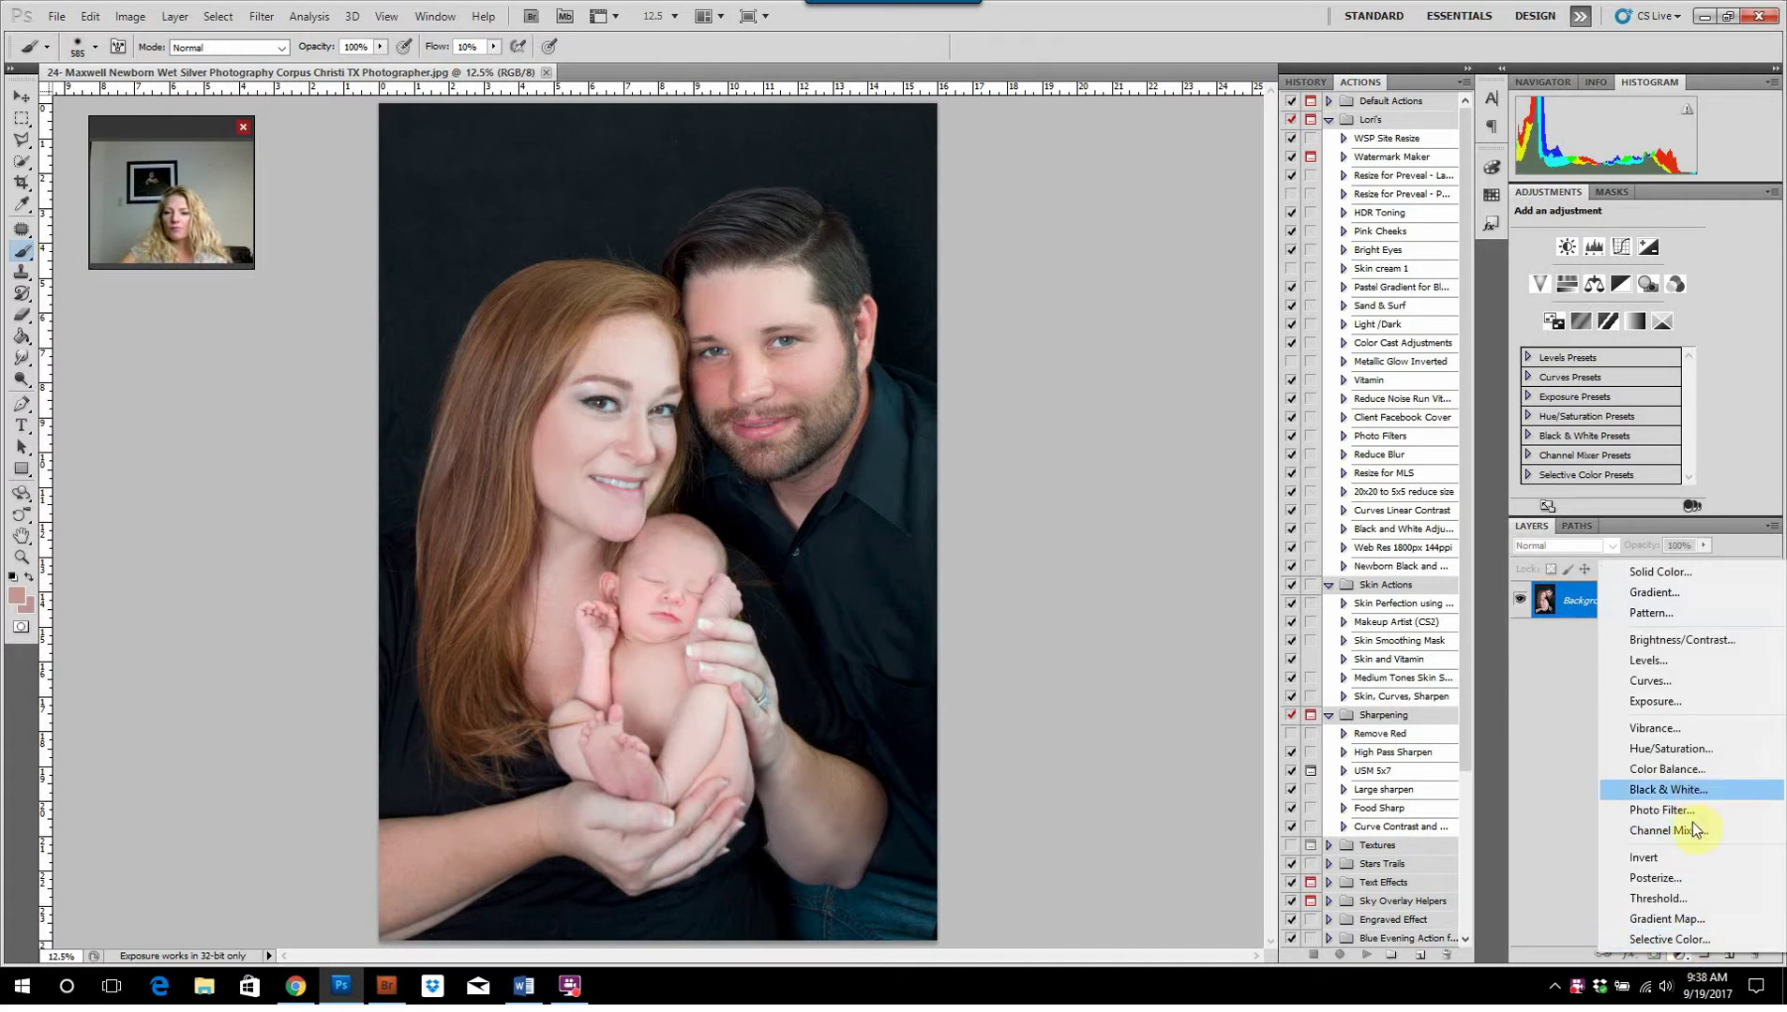
left_click(1674, 956)
left_click(1675, 956)
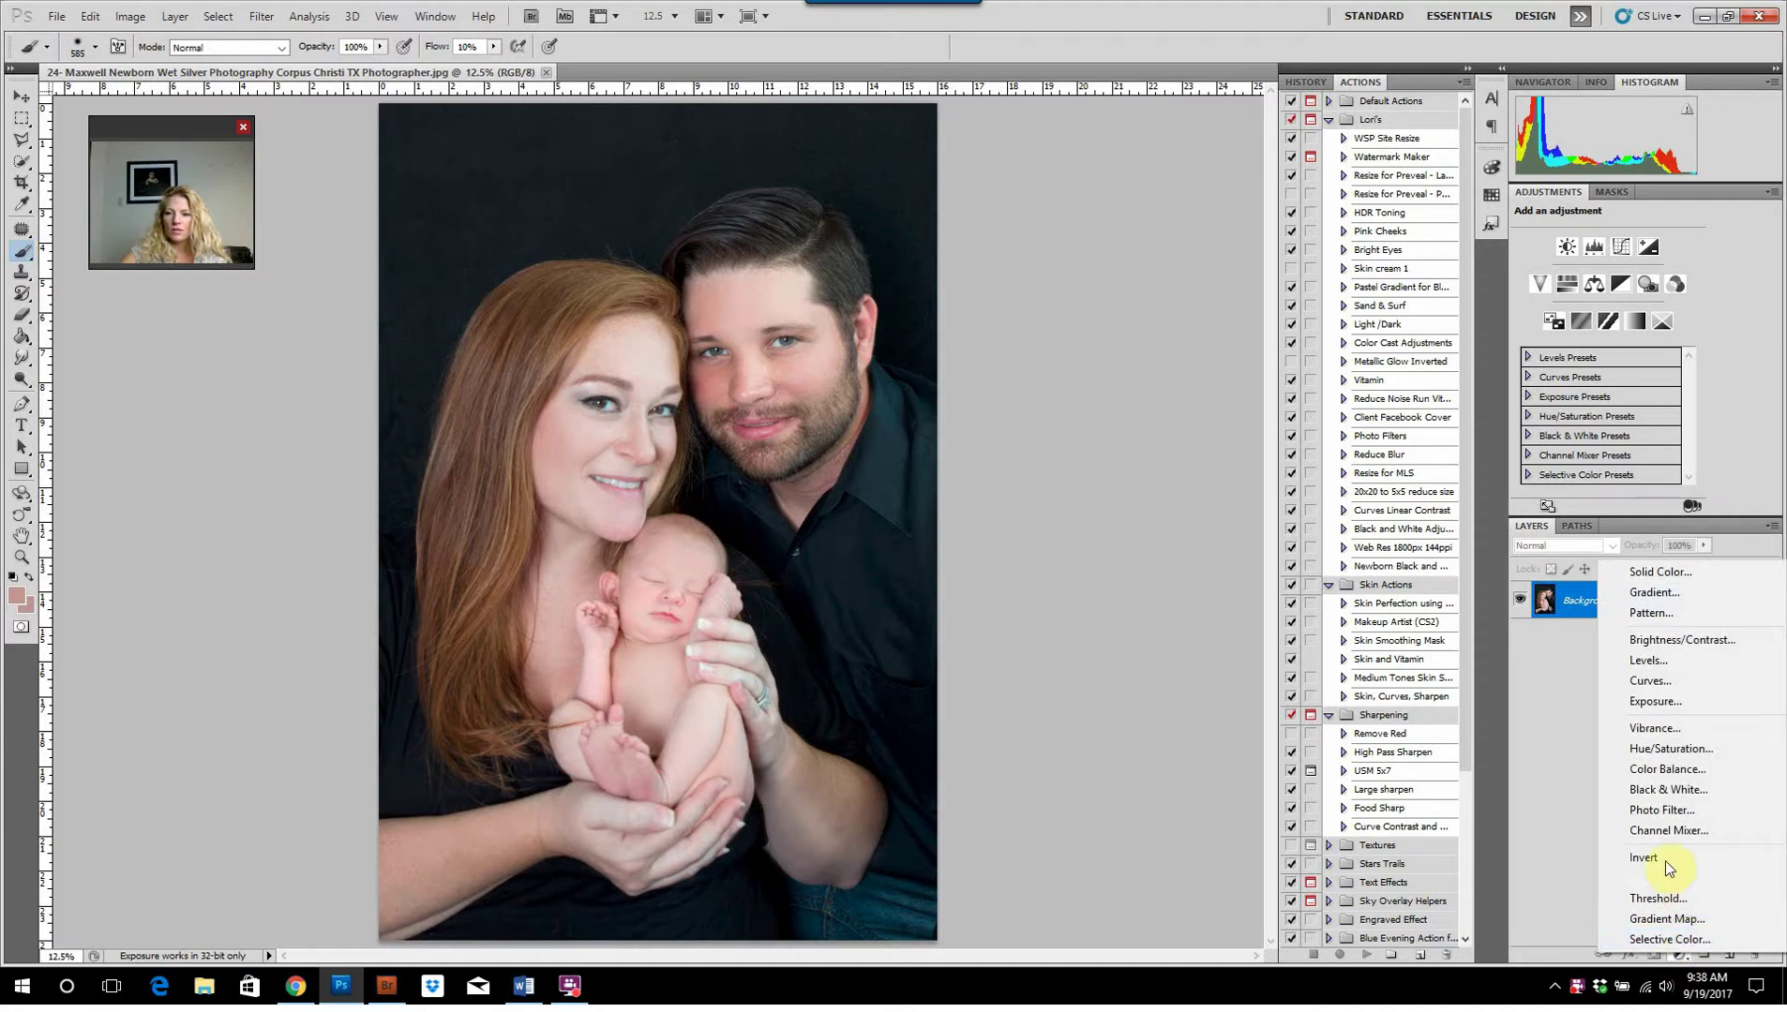
left_click(1675, 789)
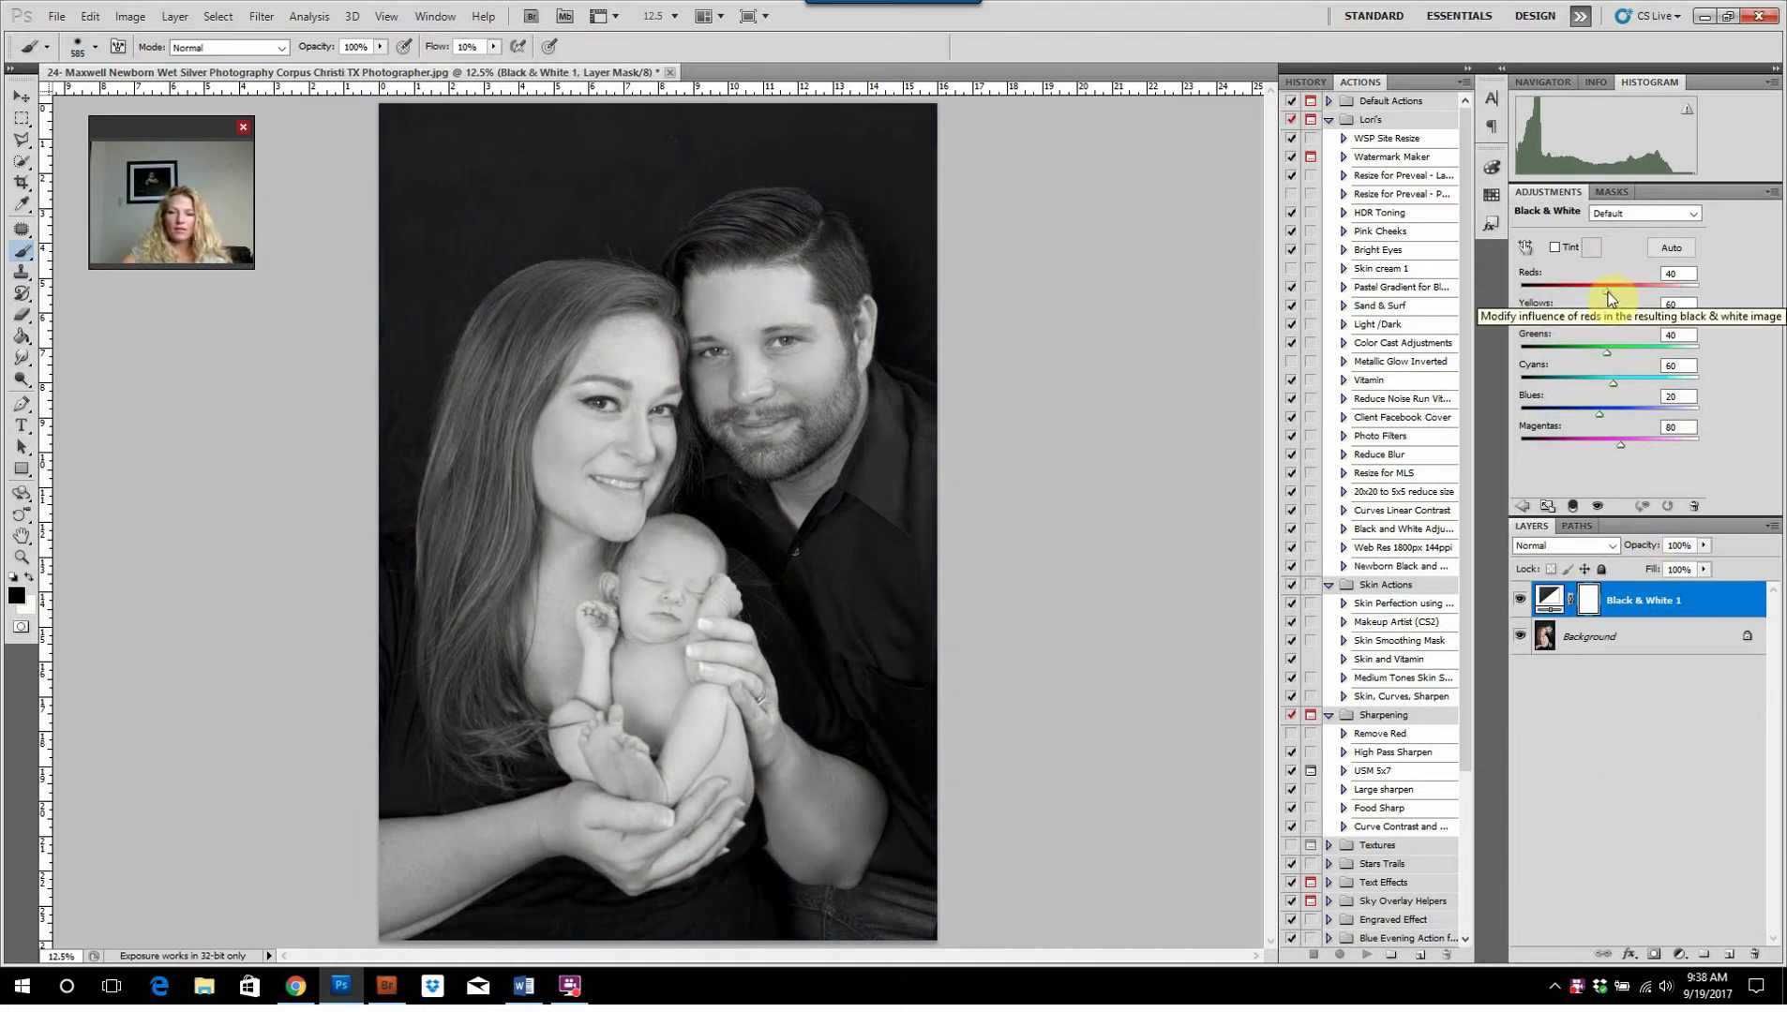
Set the Black & White mix to Reds 72, Yellows 104, Greens 70, Cyans 91, Blues 77 and Magentas -69
left_click_drag(1609, 298, 1630, 330)
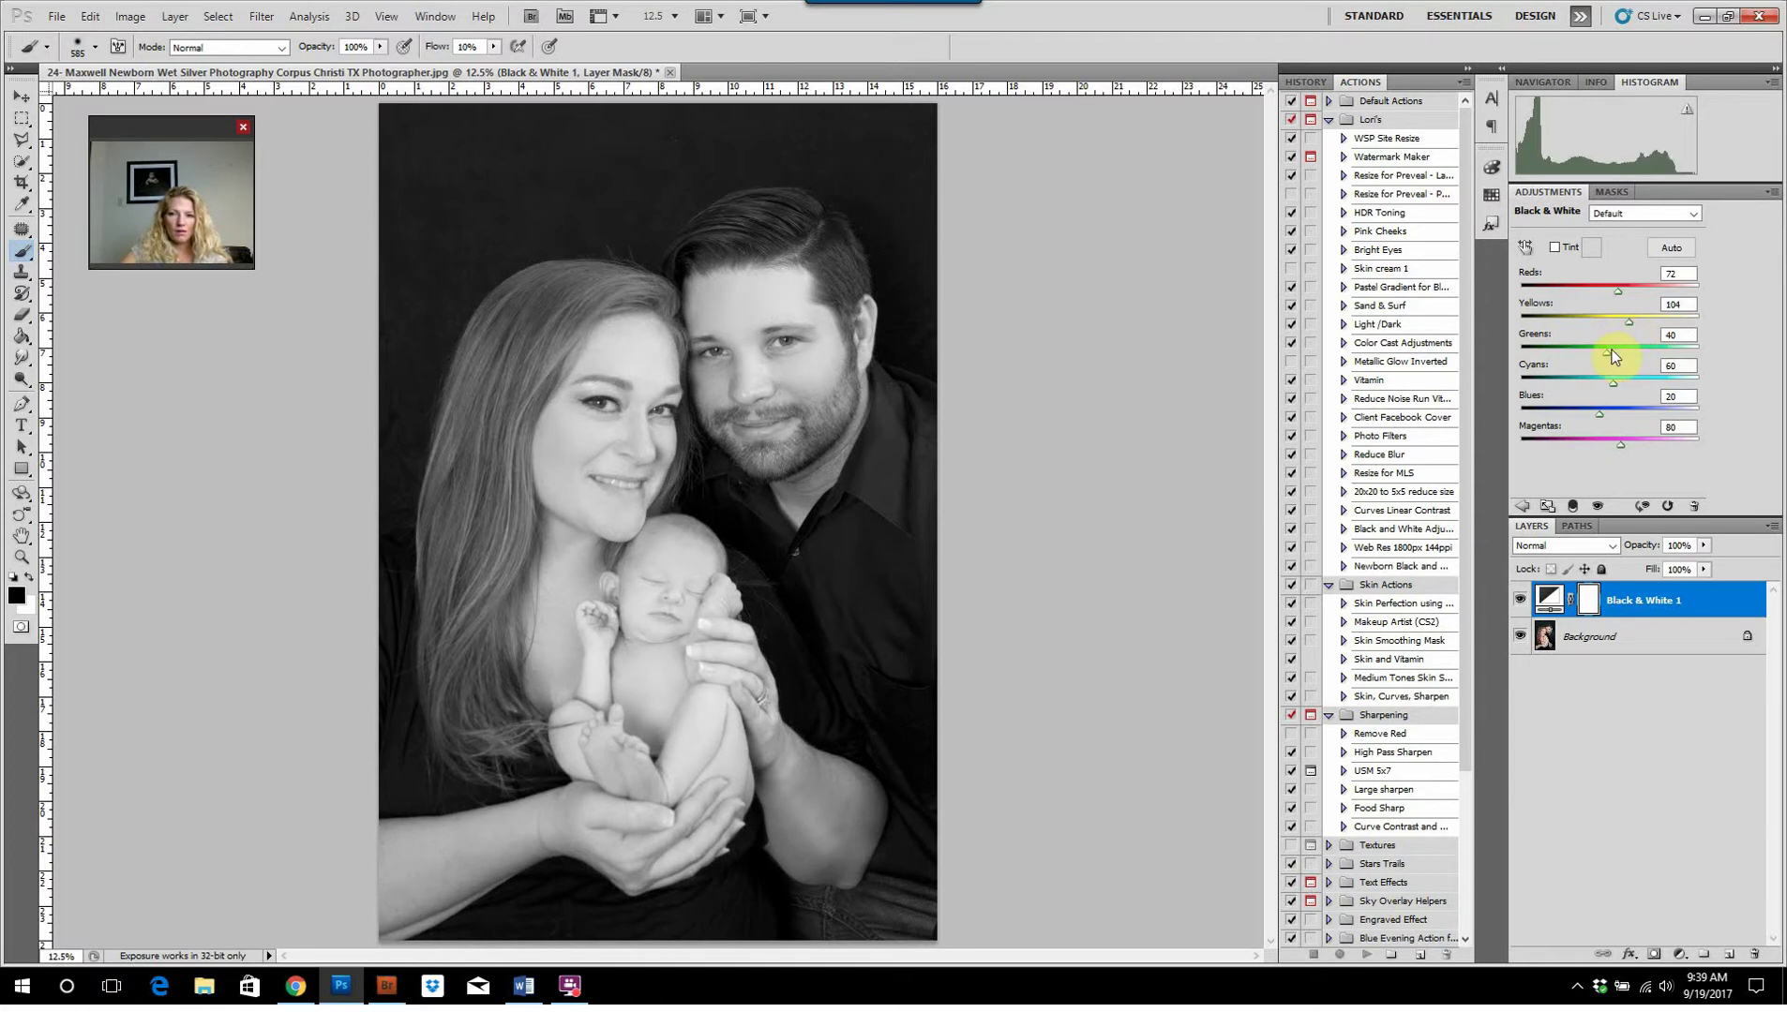
left_click_drag(1606, 352, 1572, 439)
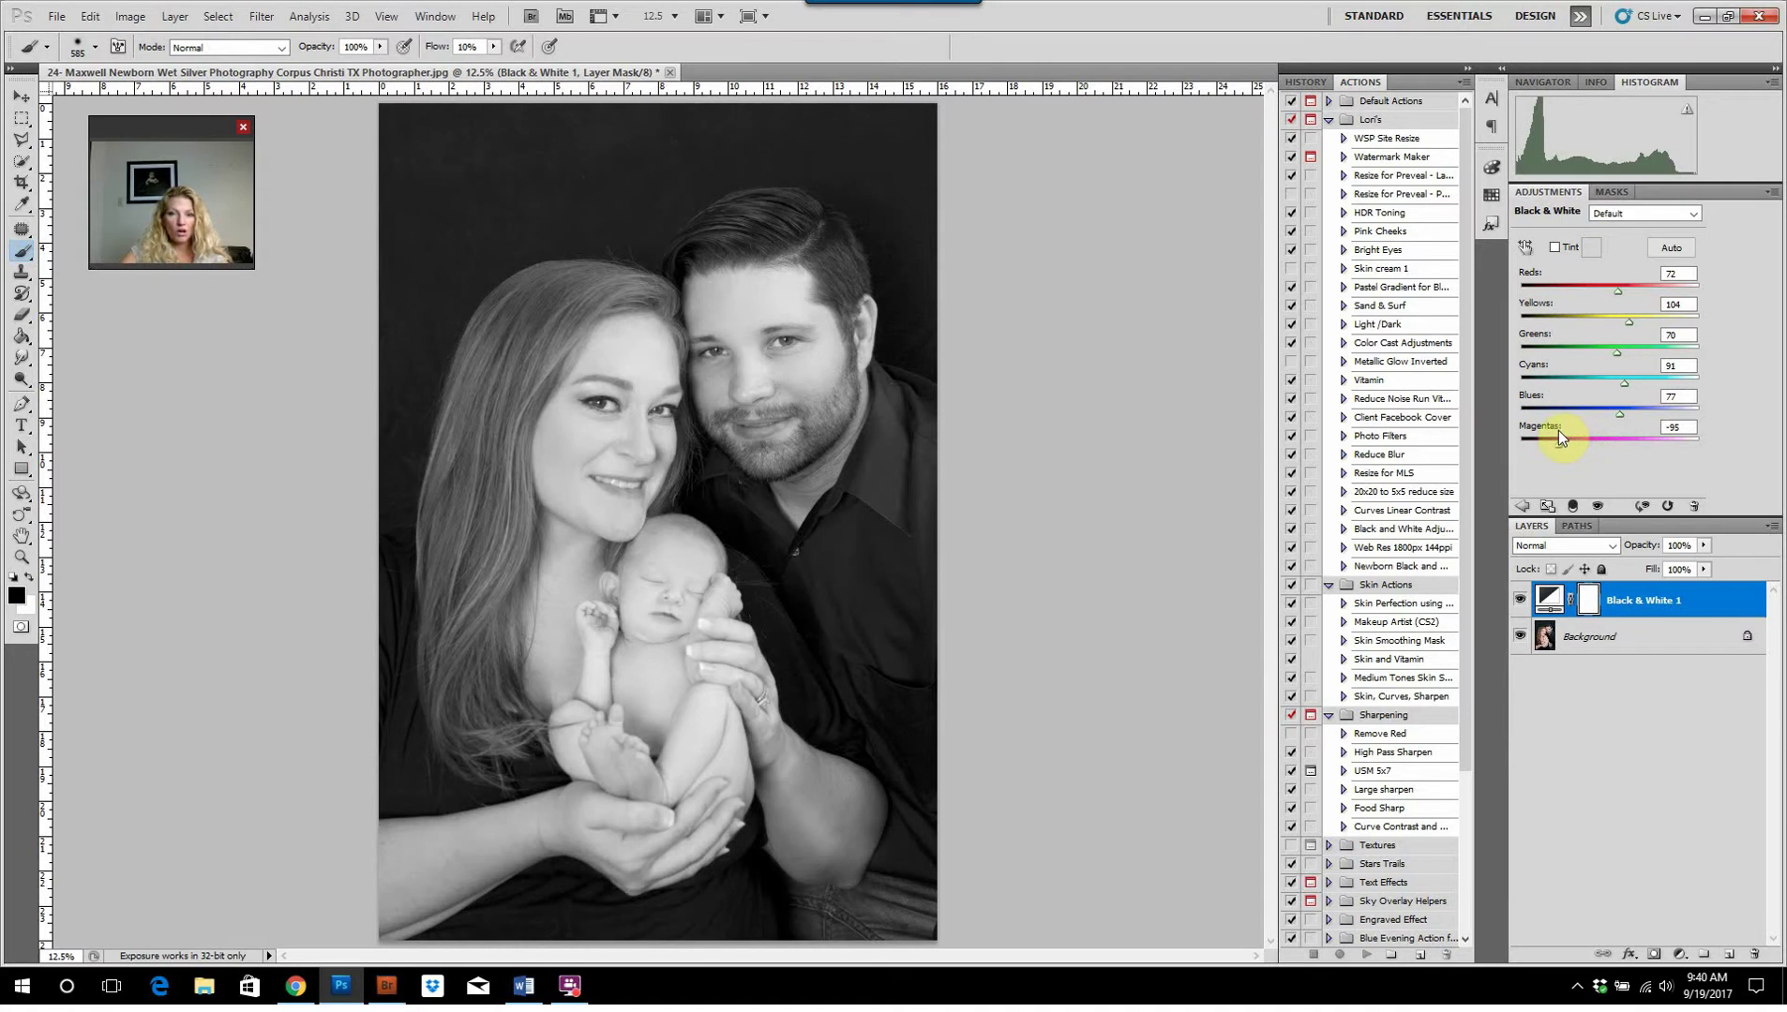
mouse_move(1562, 431)
left_mouse_down()
mouse_move(1594, 439)
mouse_move(1540, 430)
mouse_move(1596, 437)
mouse_move(1567, 433)
left_mouse_up()
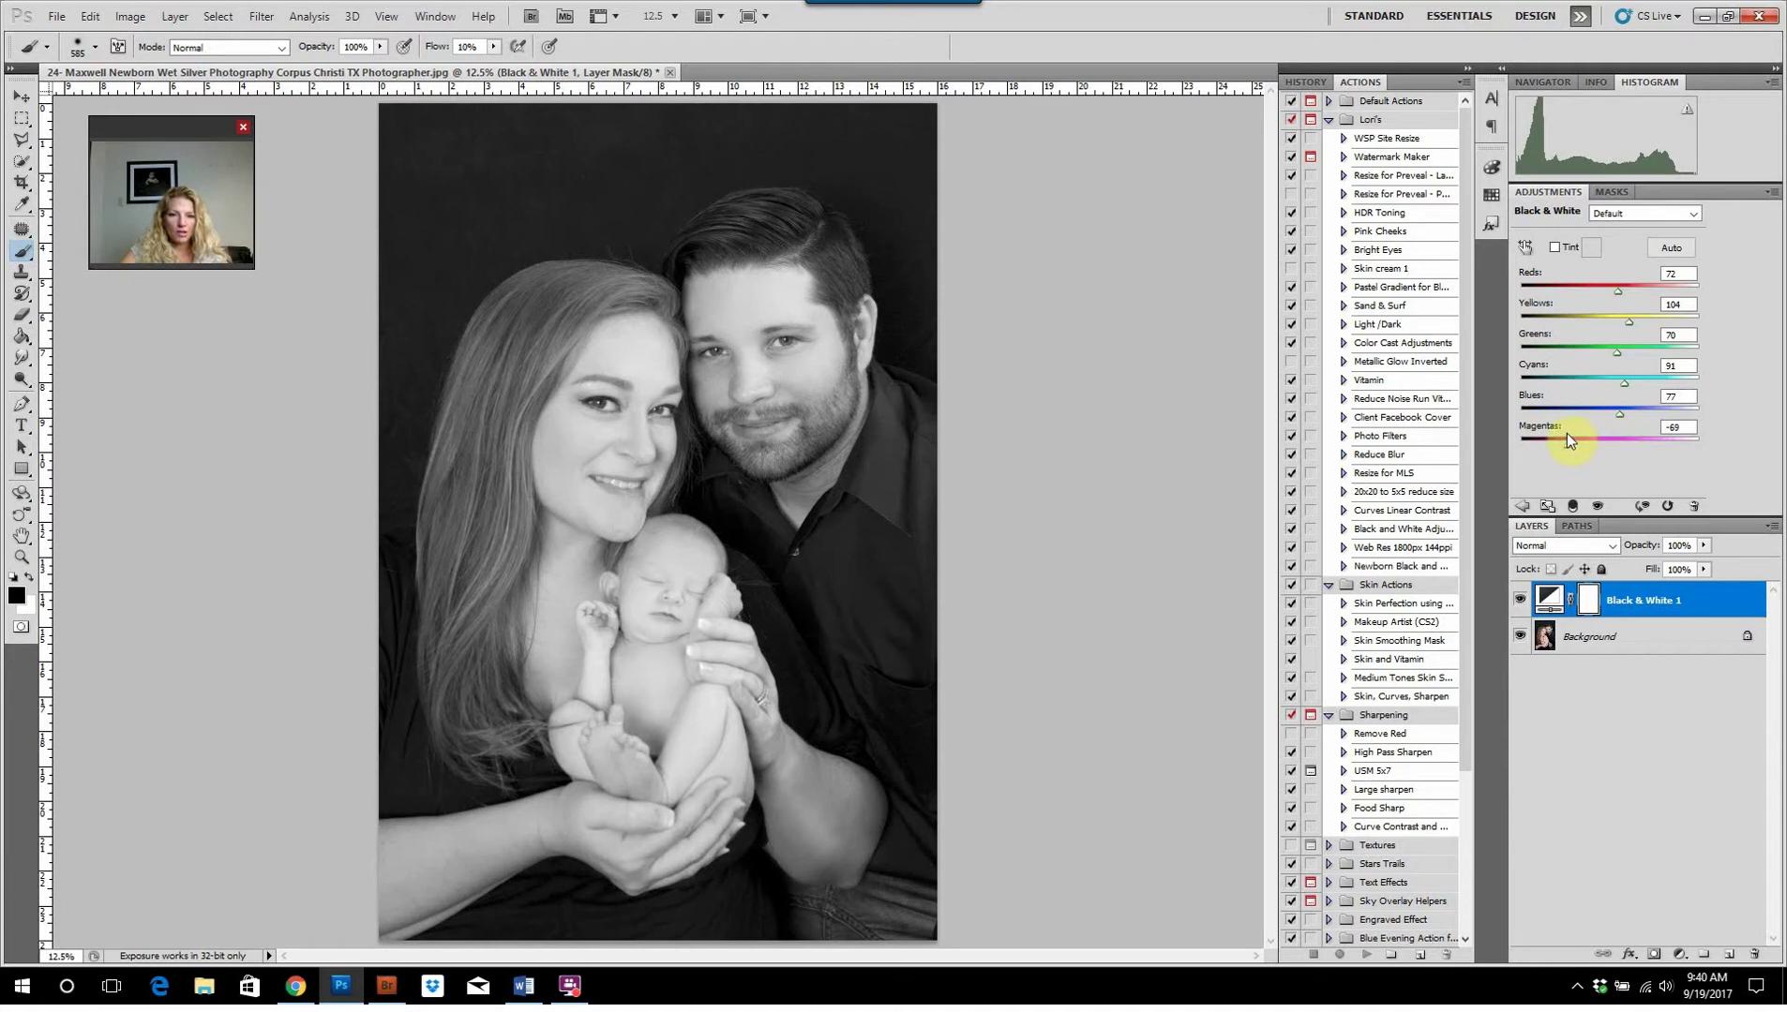
Add a Levels adjustment layer directly above the background, setting the white input level to 235 and raising the black input level slightly
left_click(1627, 638)
left_click(1678, 955)
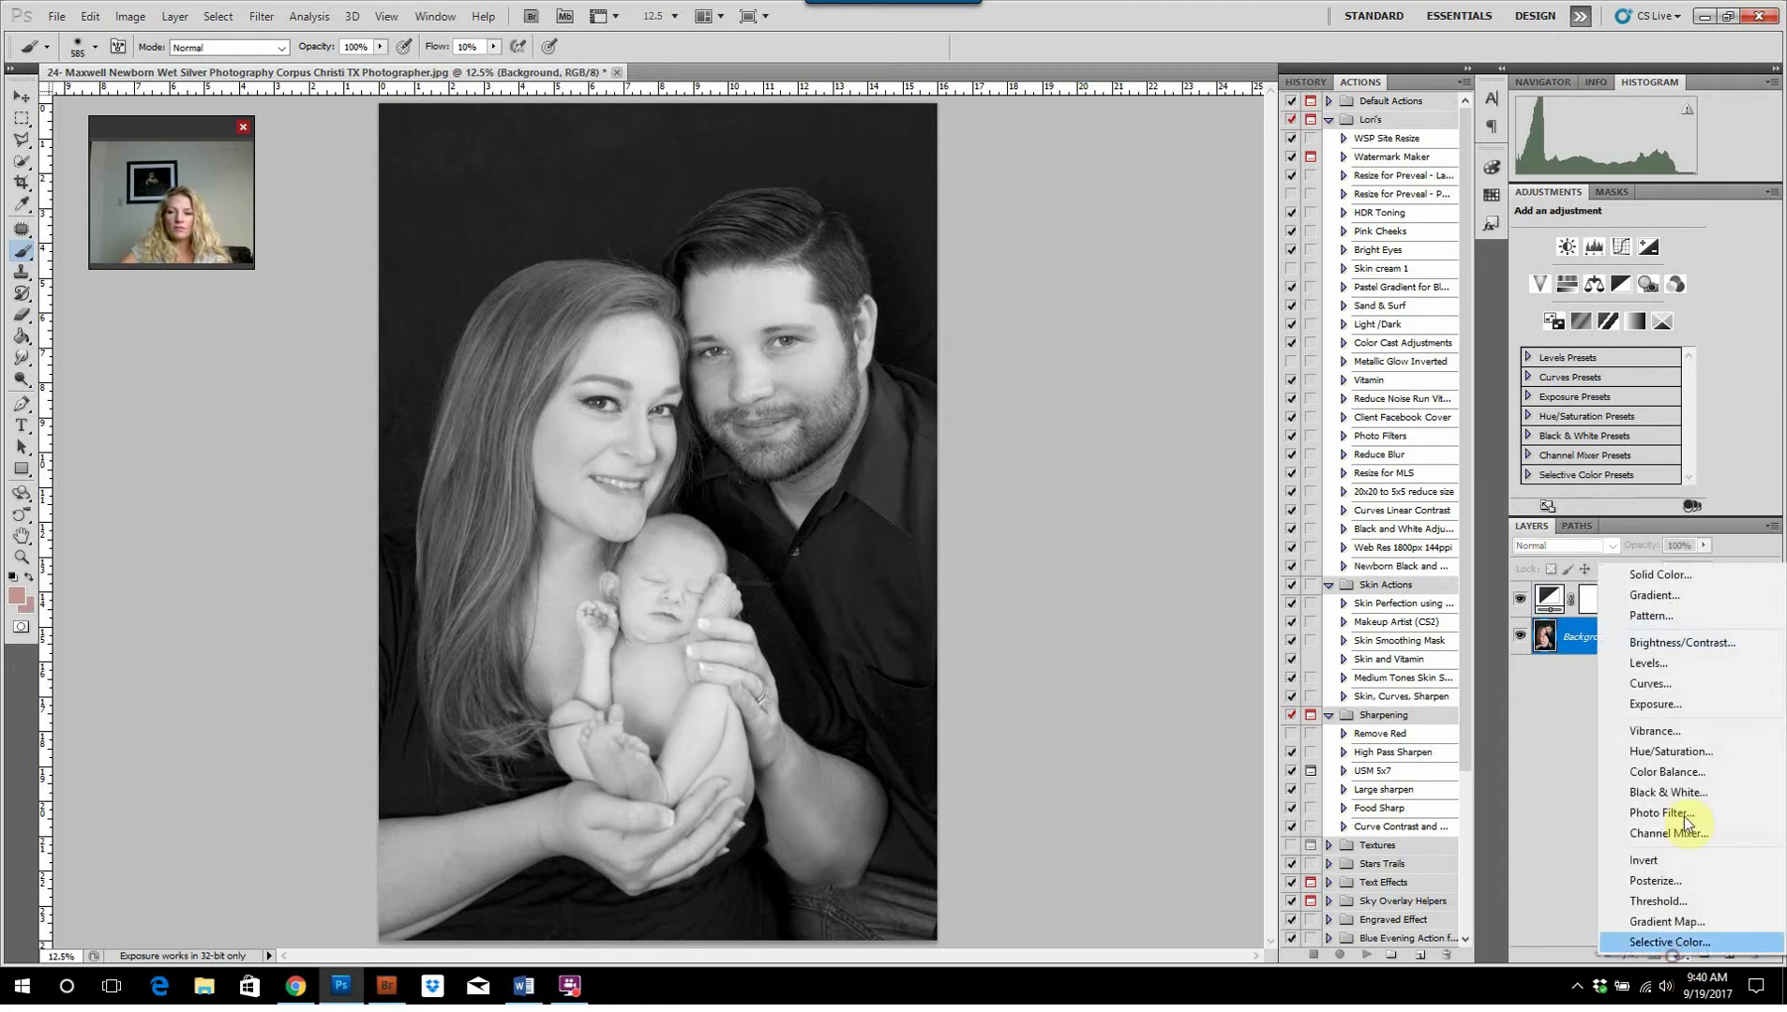
left_click(1696, 667)
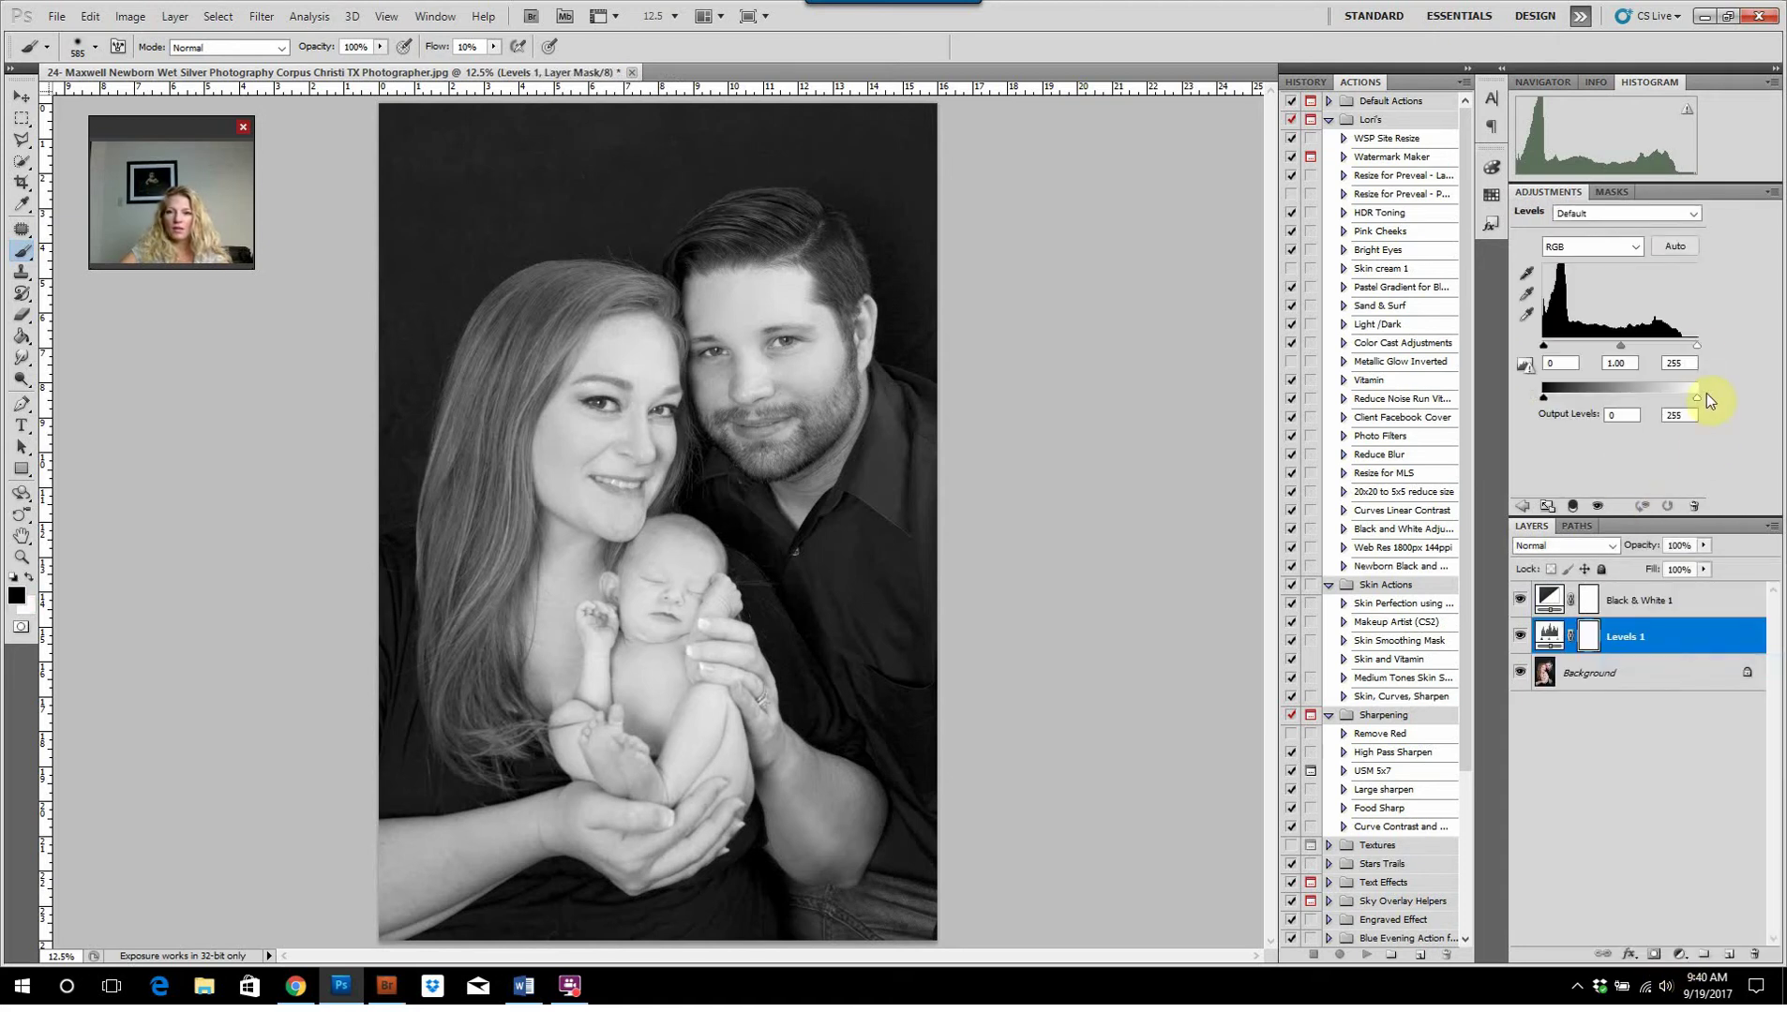
left_click_drag(1698, 339, 1685, 346)
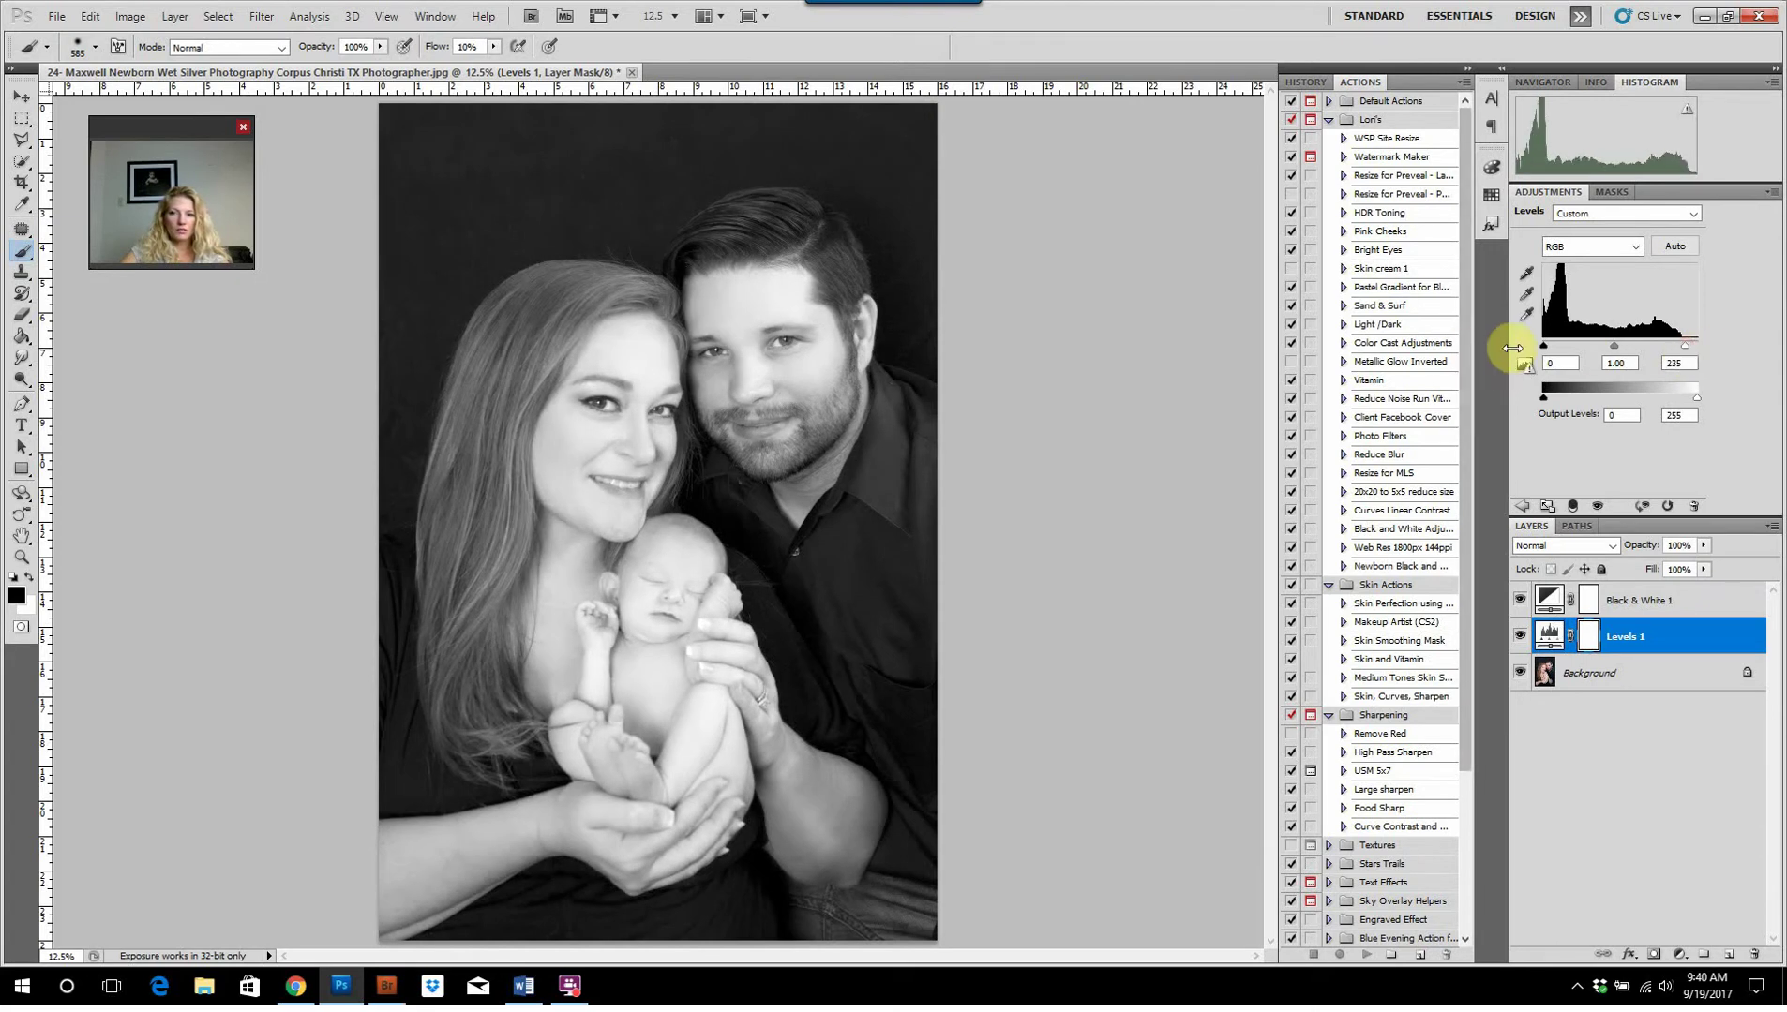
left_click_drag(1543, 346, 1548, 343)
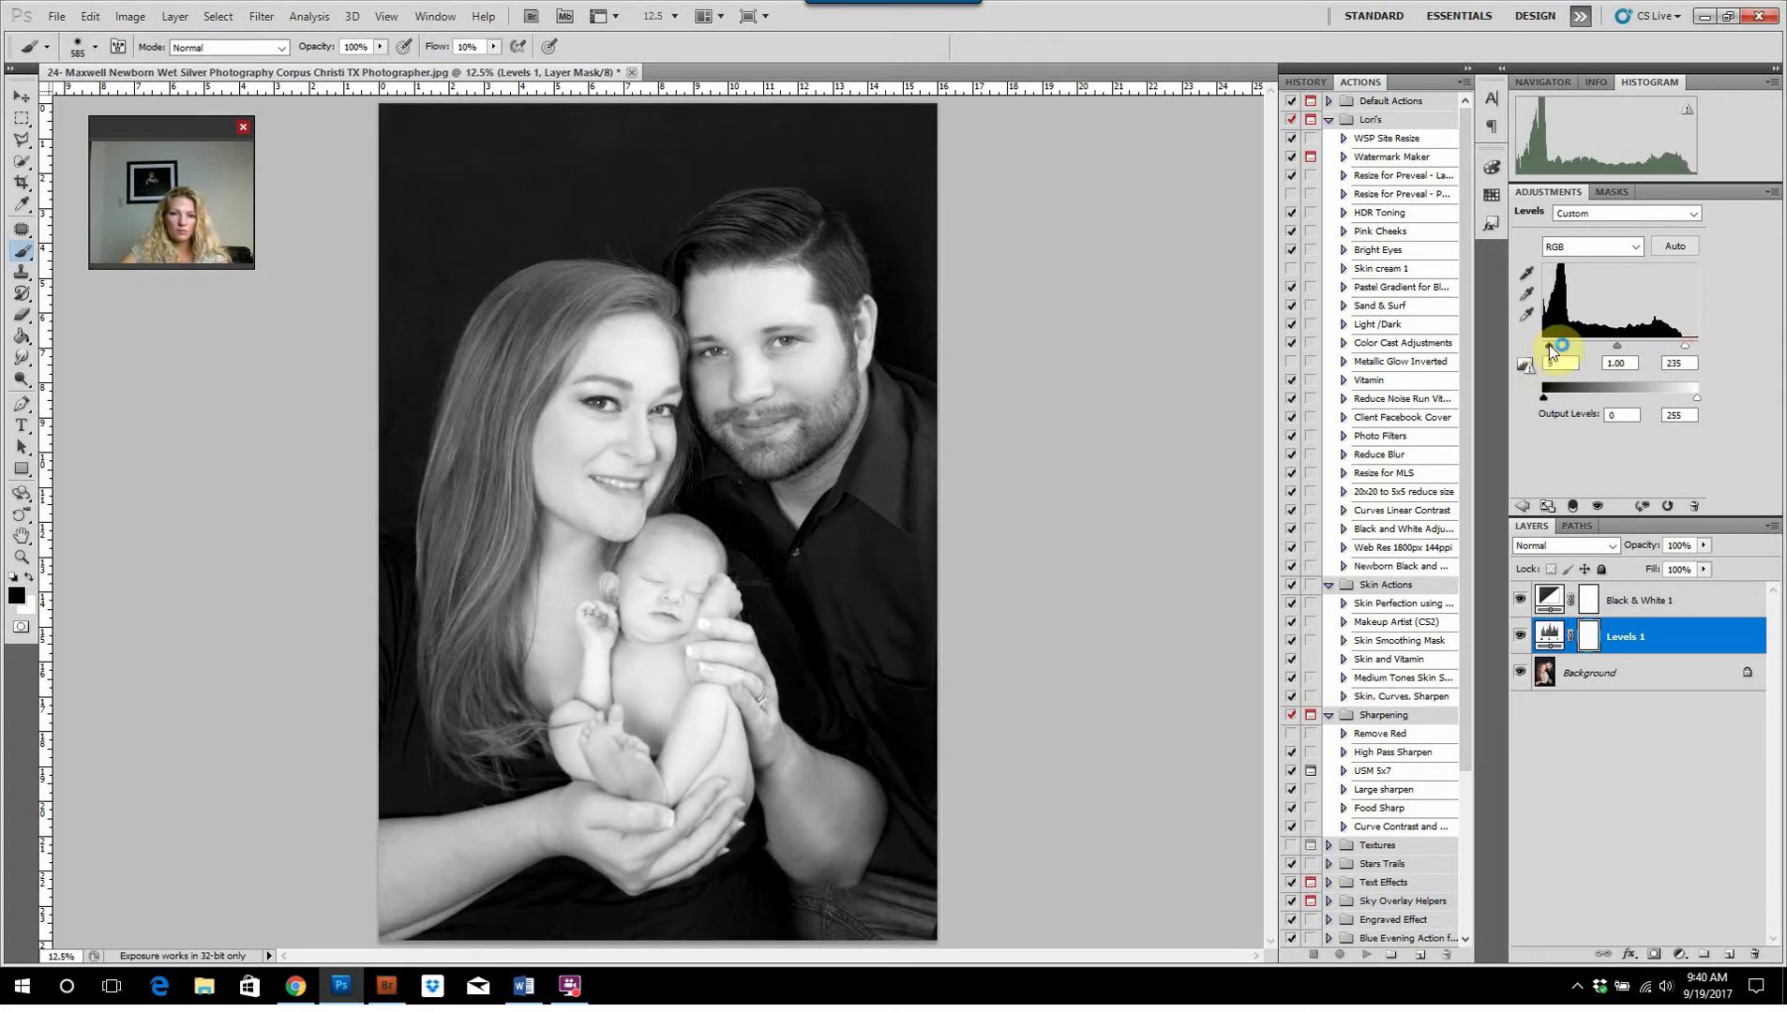
Add a Curves adjustment layer directly above the background and apply the Linear Contrast (RGB) preset
left_click(1605, 674)
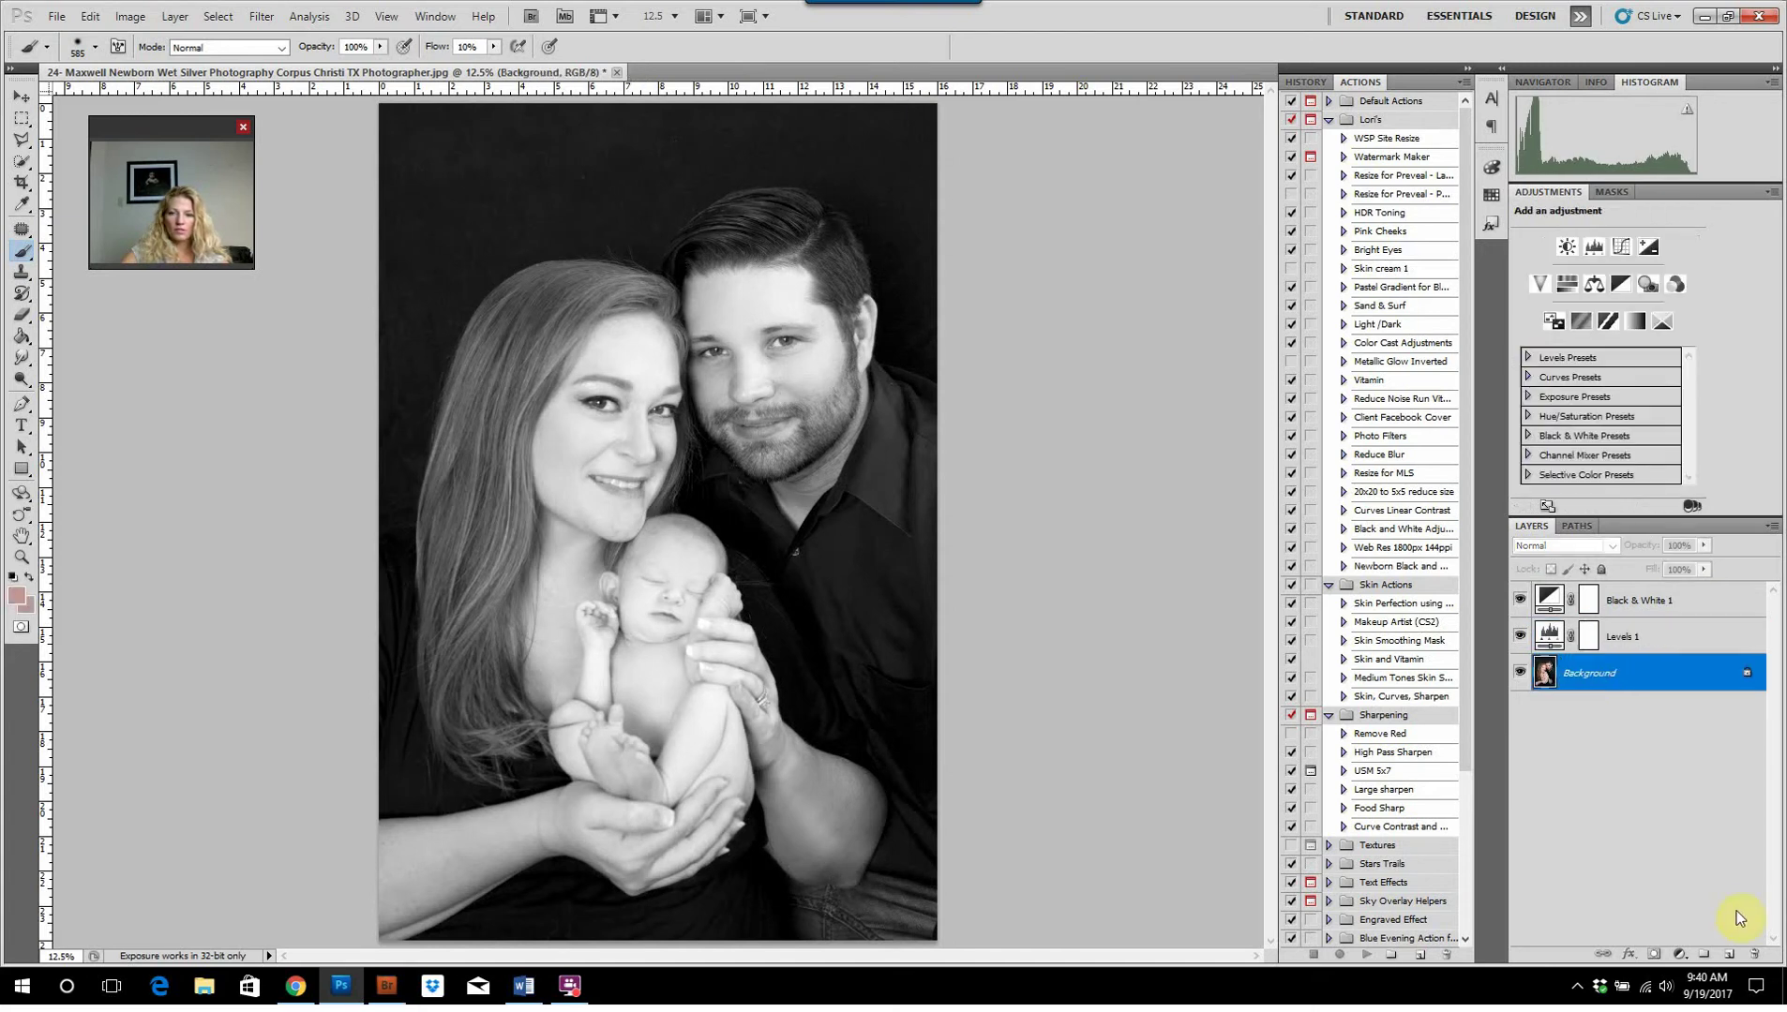
left_click(1678, 958)
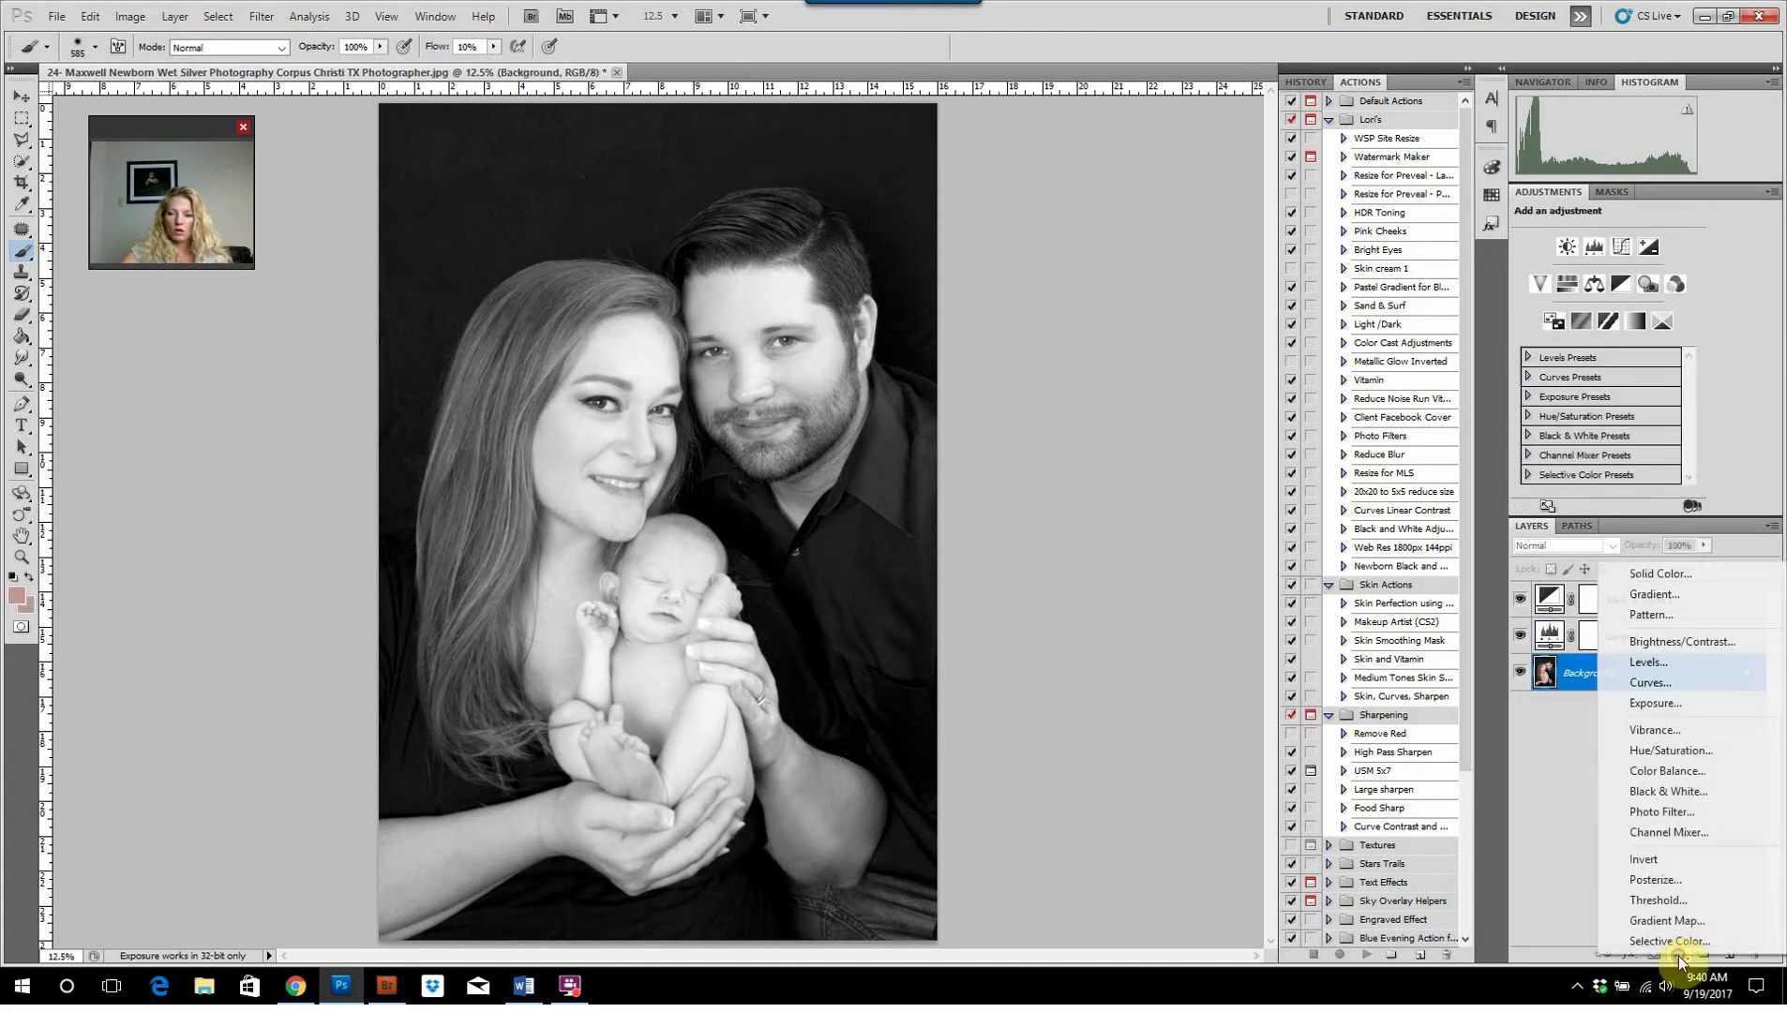
left_click(1661, 678)
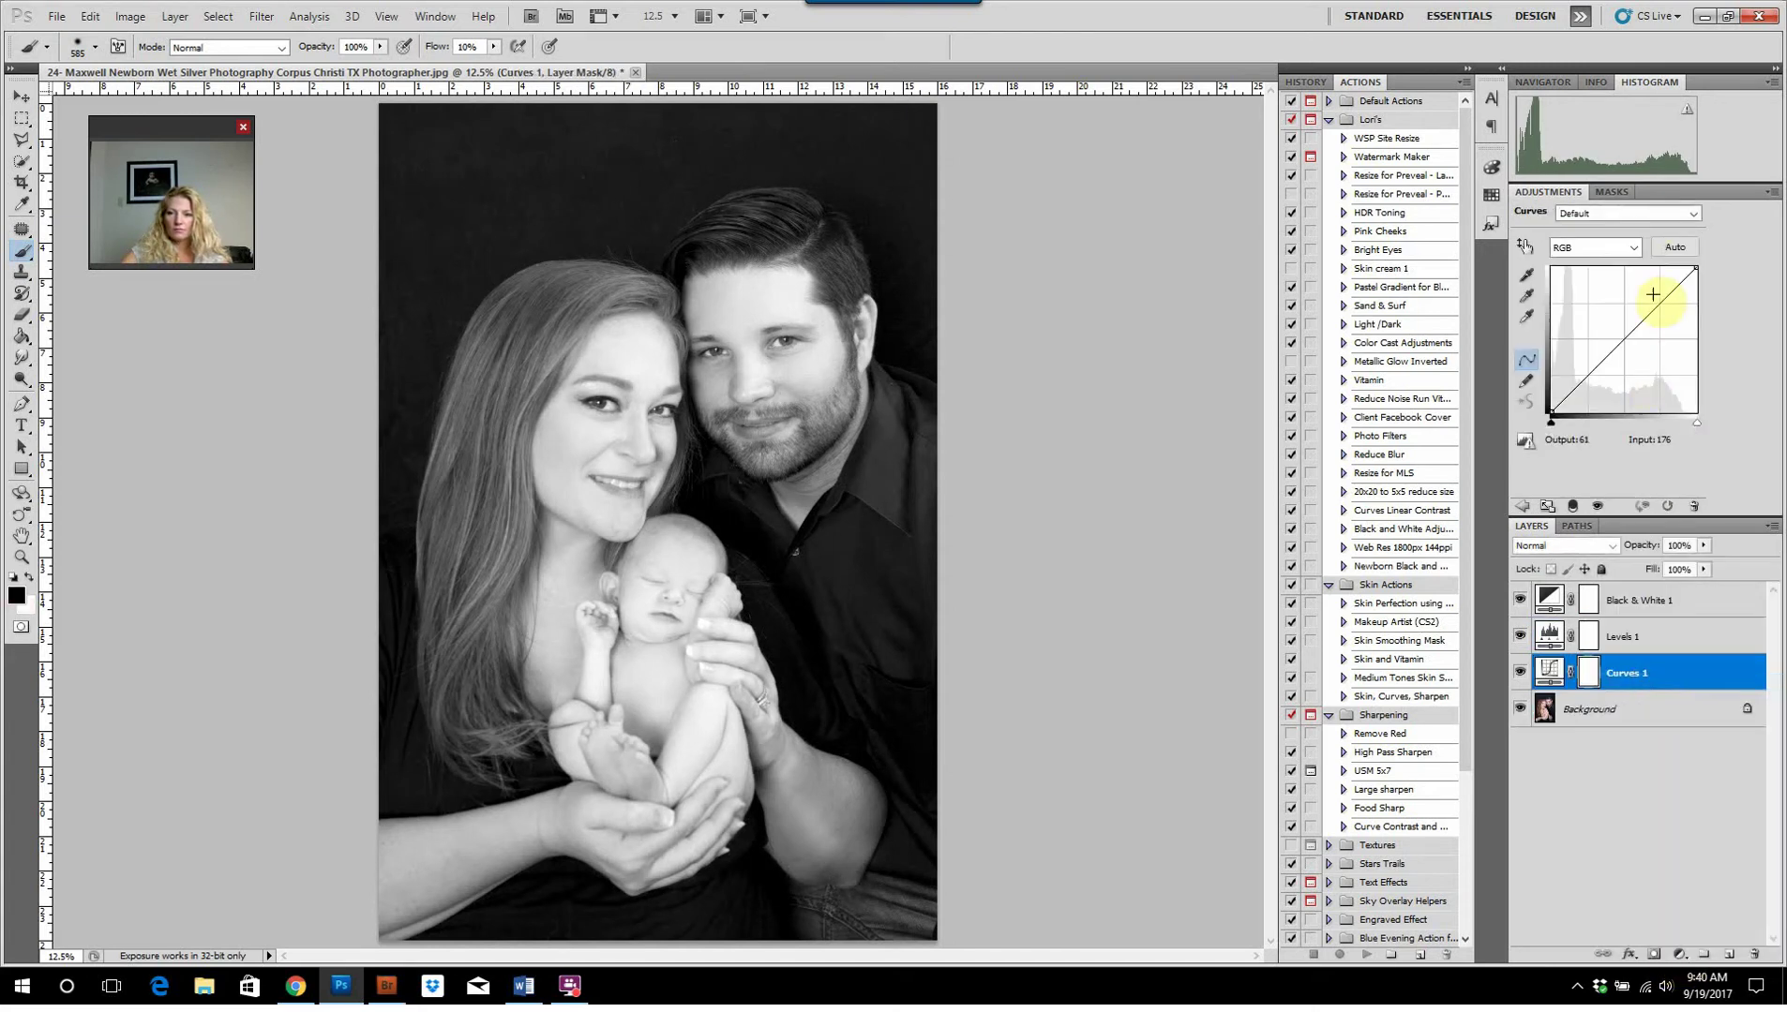
left_click(1646, 215)
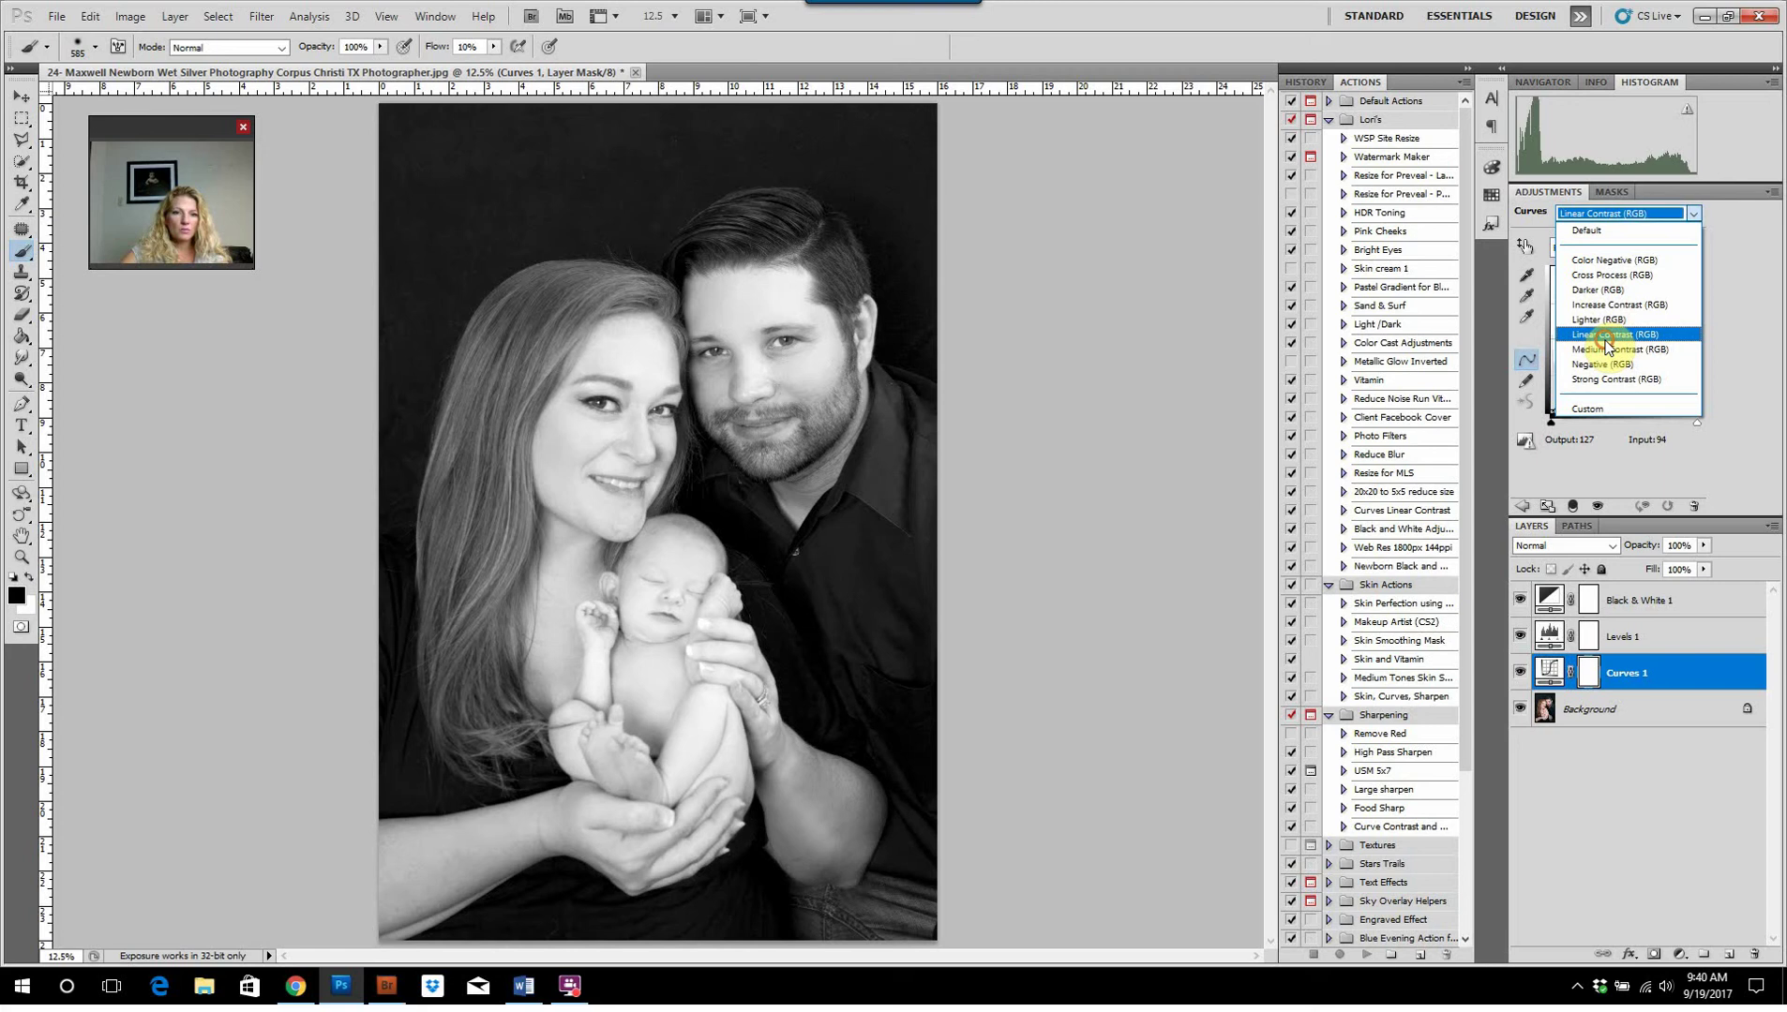
left_click(1606, 337)
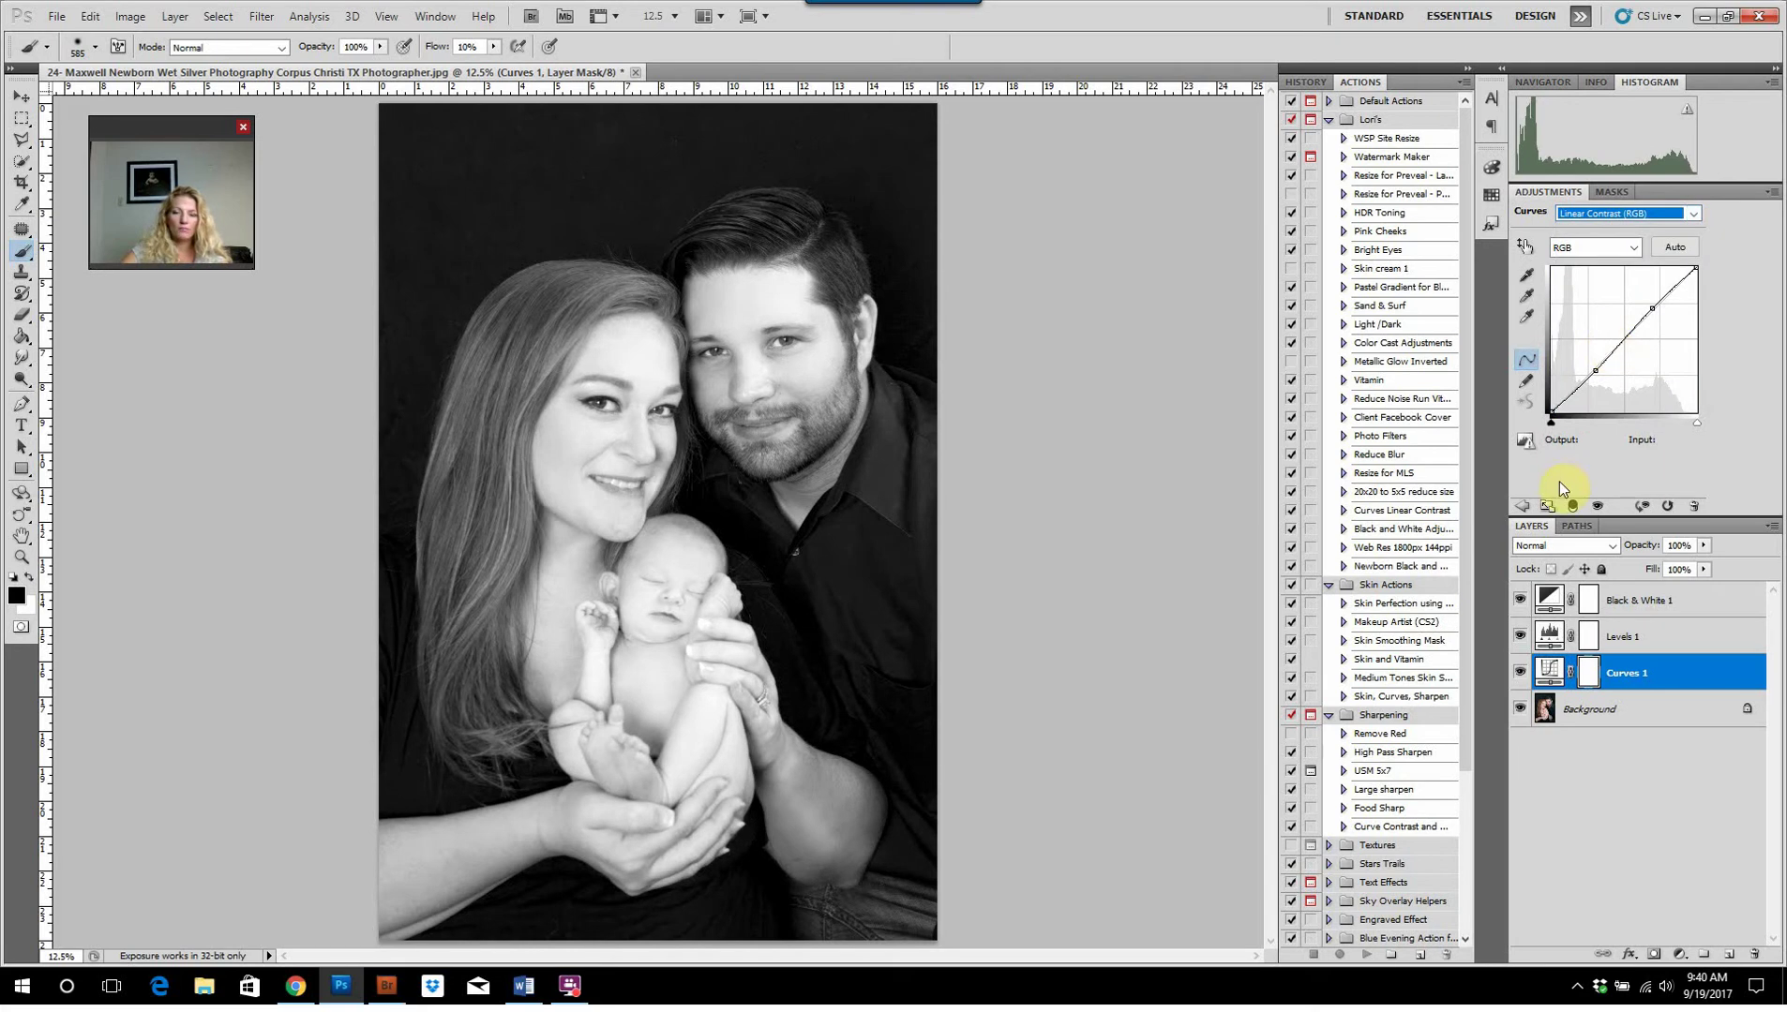
Compare the photo with and without the Levels, Curves and Black & White layers by toggling their visibility
left_click(1520, 637)
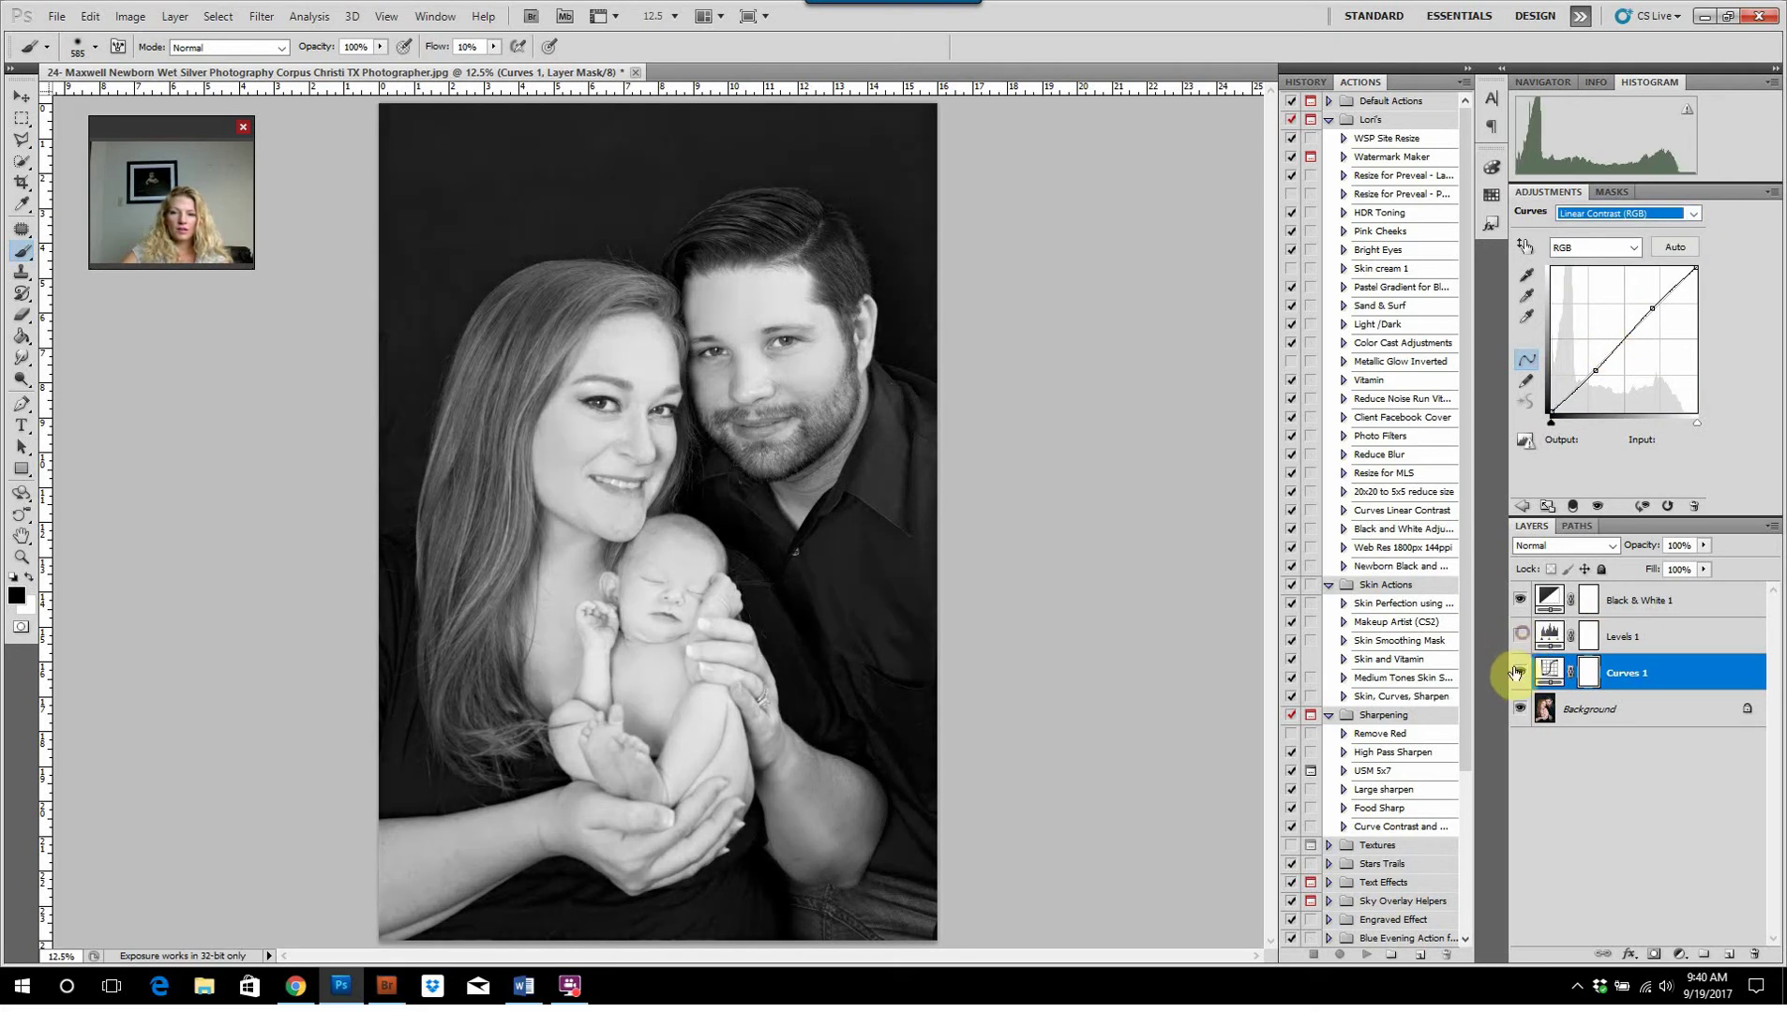
left_click(1520, 673)
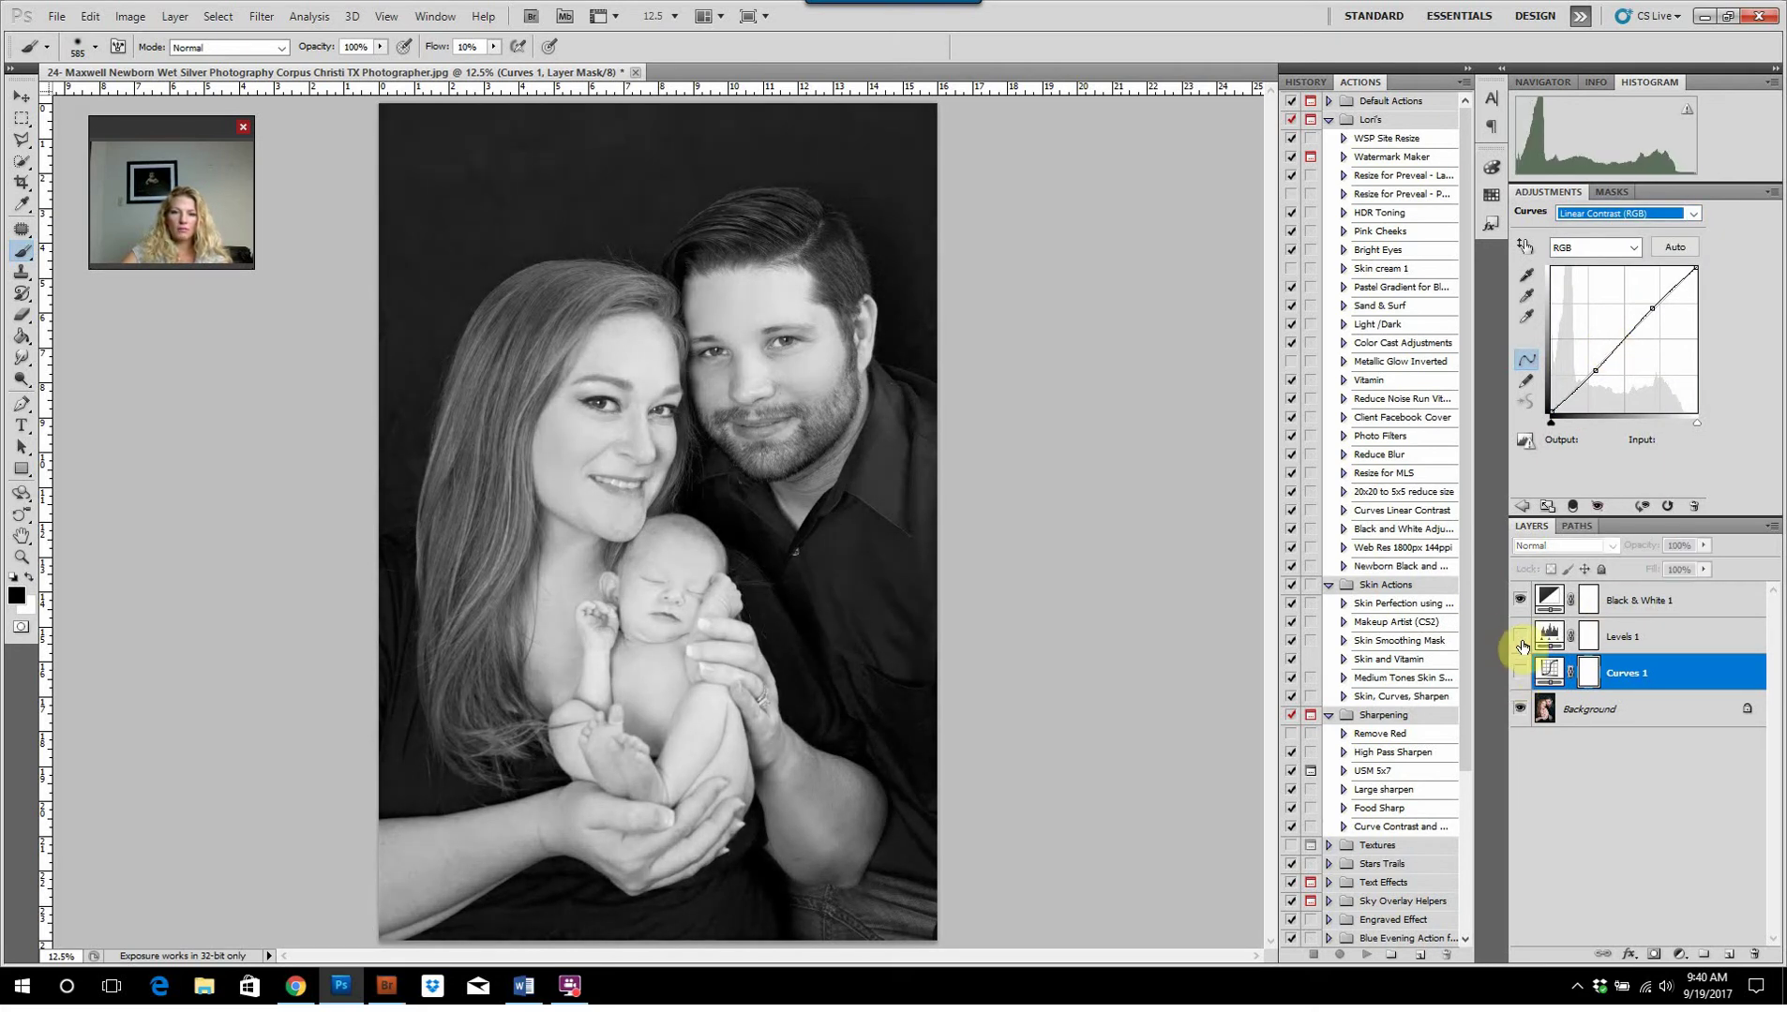
left_click(1520, 636)
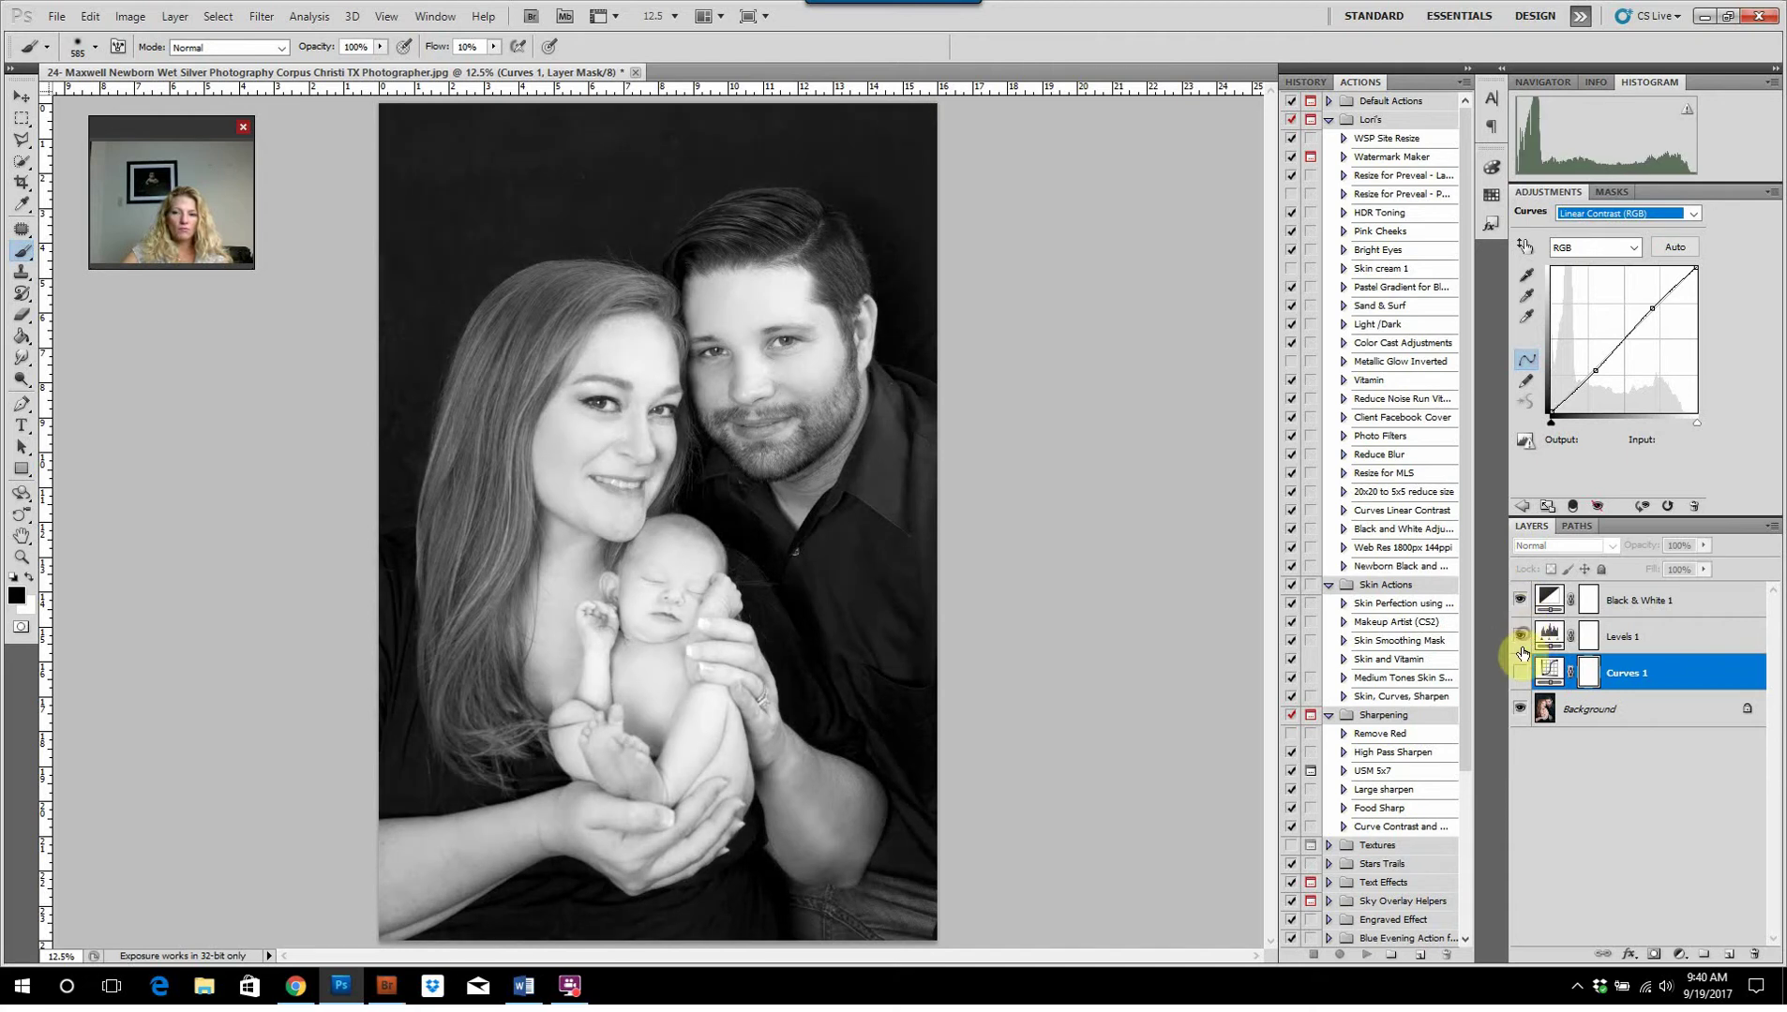
left_click(1520, 673)
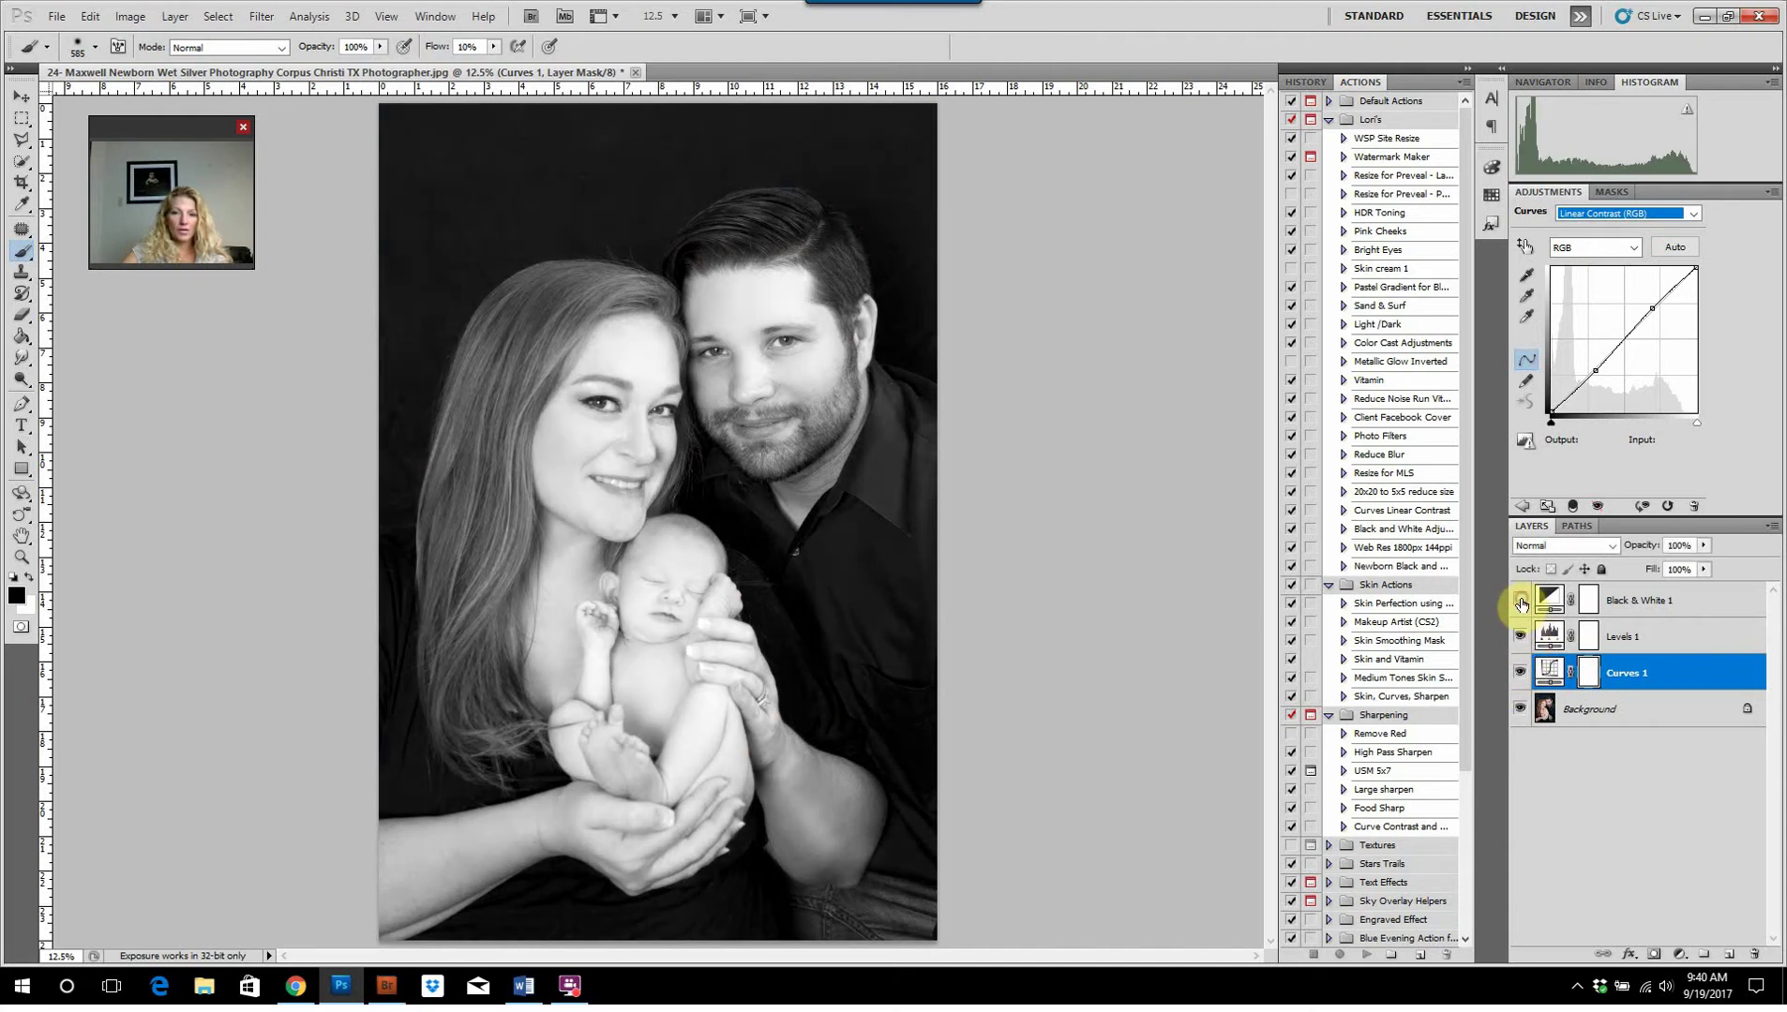
left_click(1520, 601)
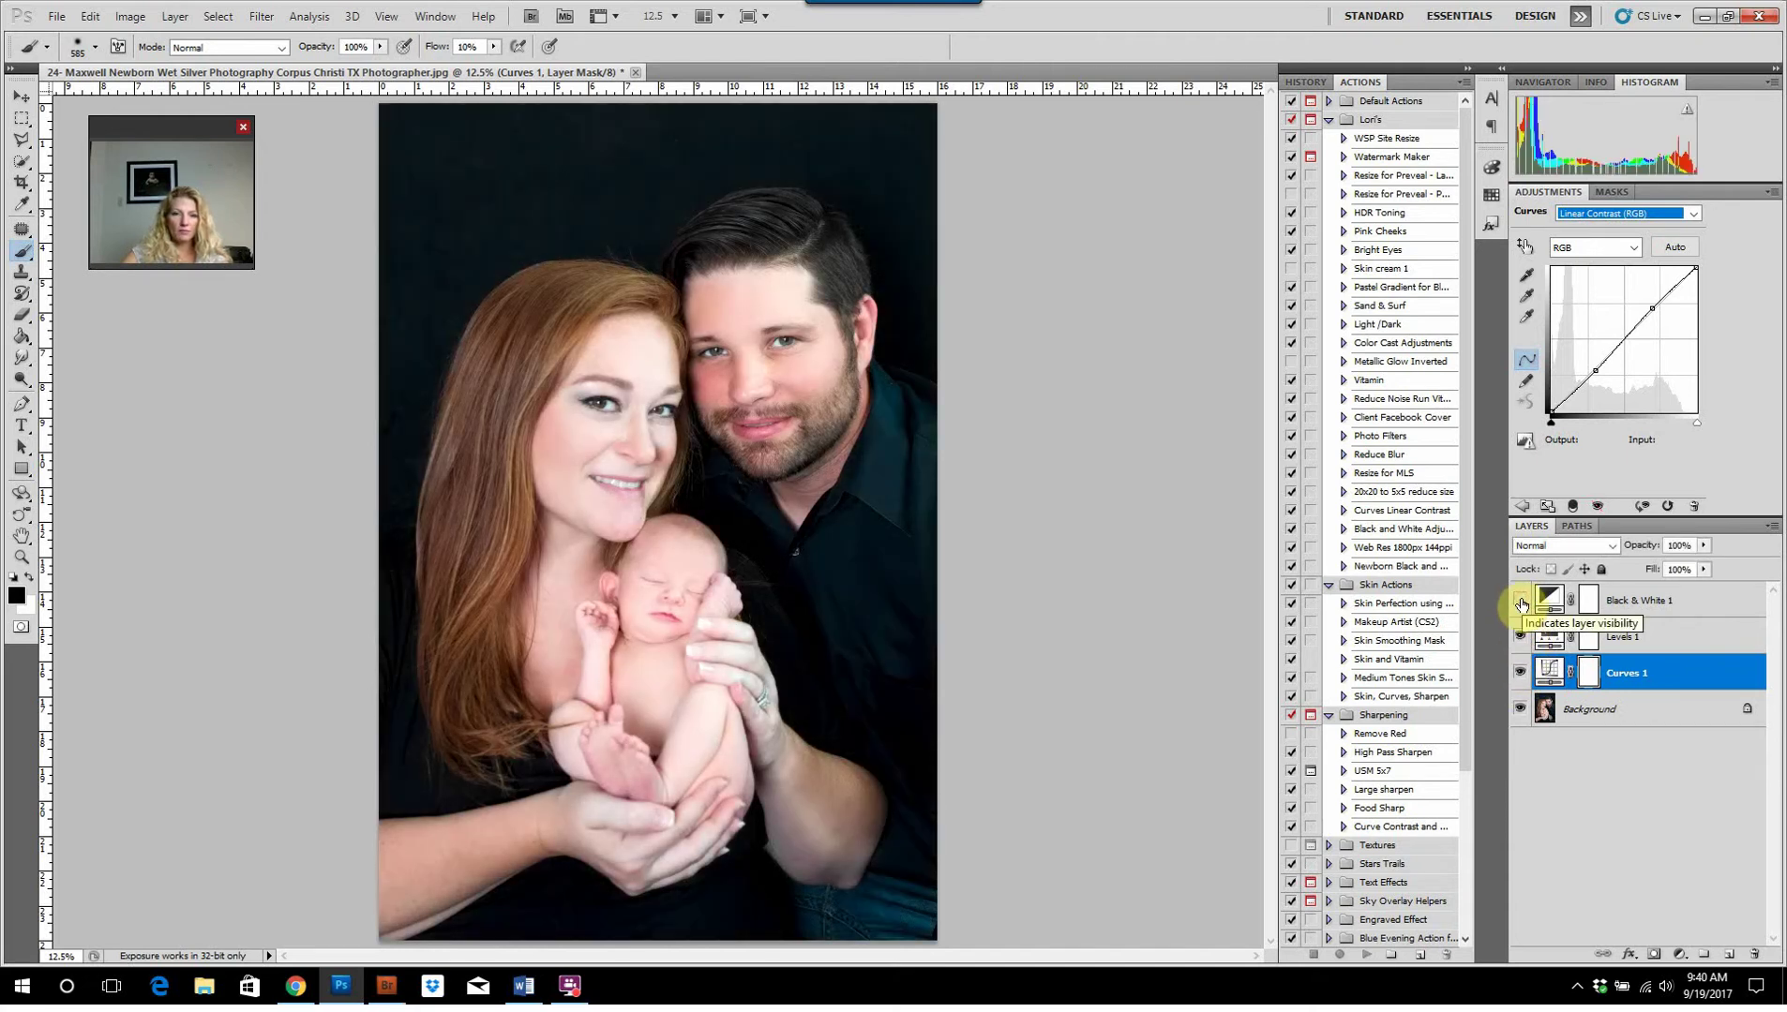
left_click(1520, 601)
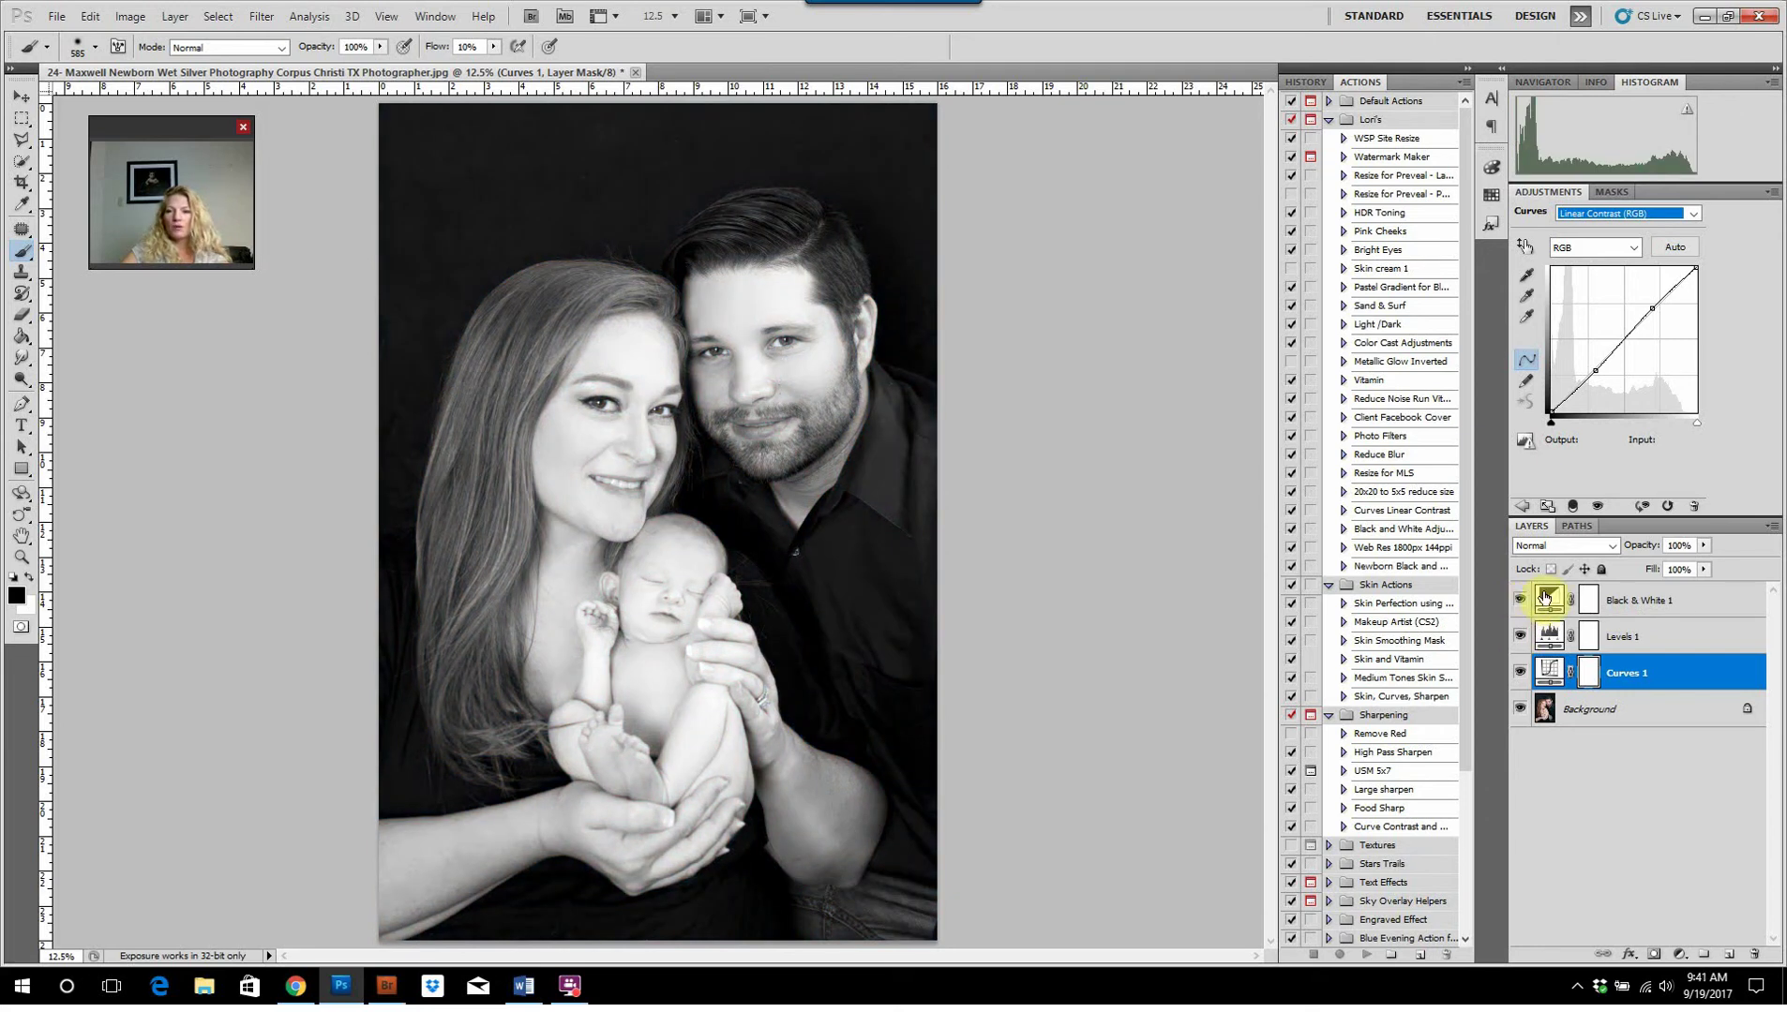
Revert the photo to its opening snapshot and run the "Newborn Black and..." action from the Lori's set
left_click(1302, 81)
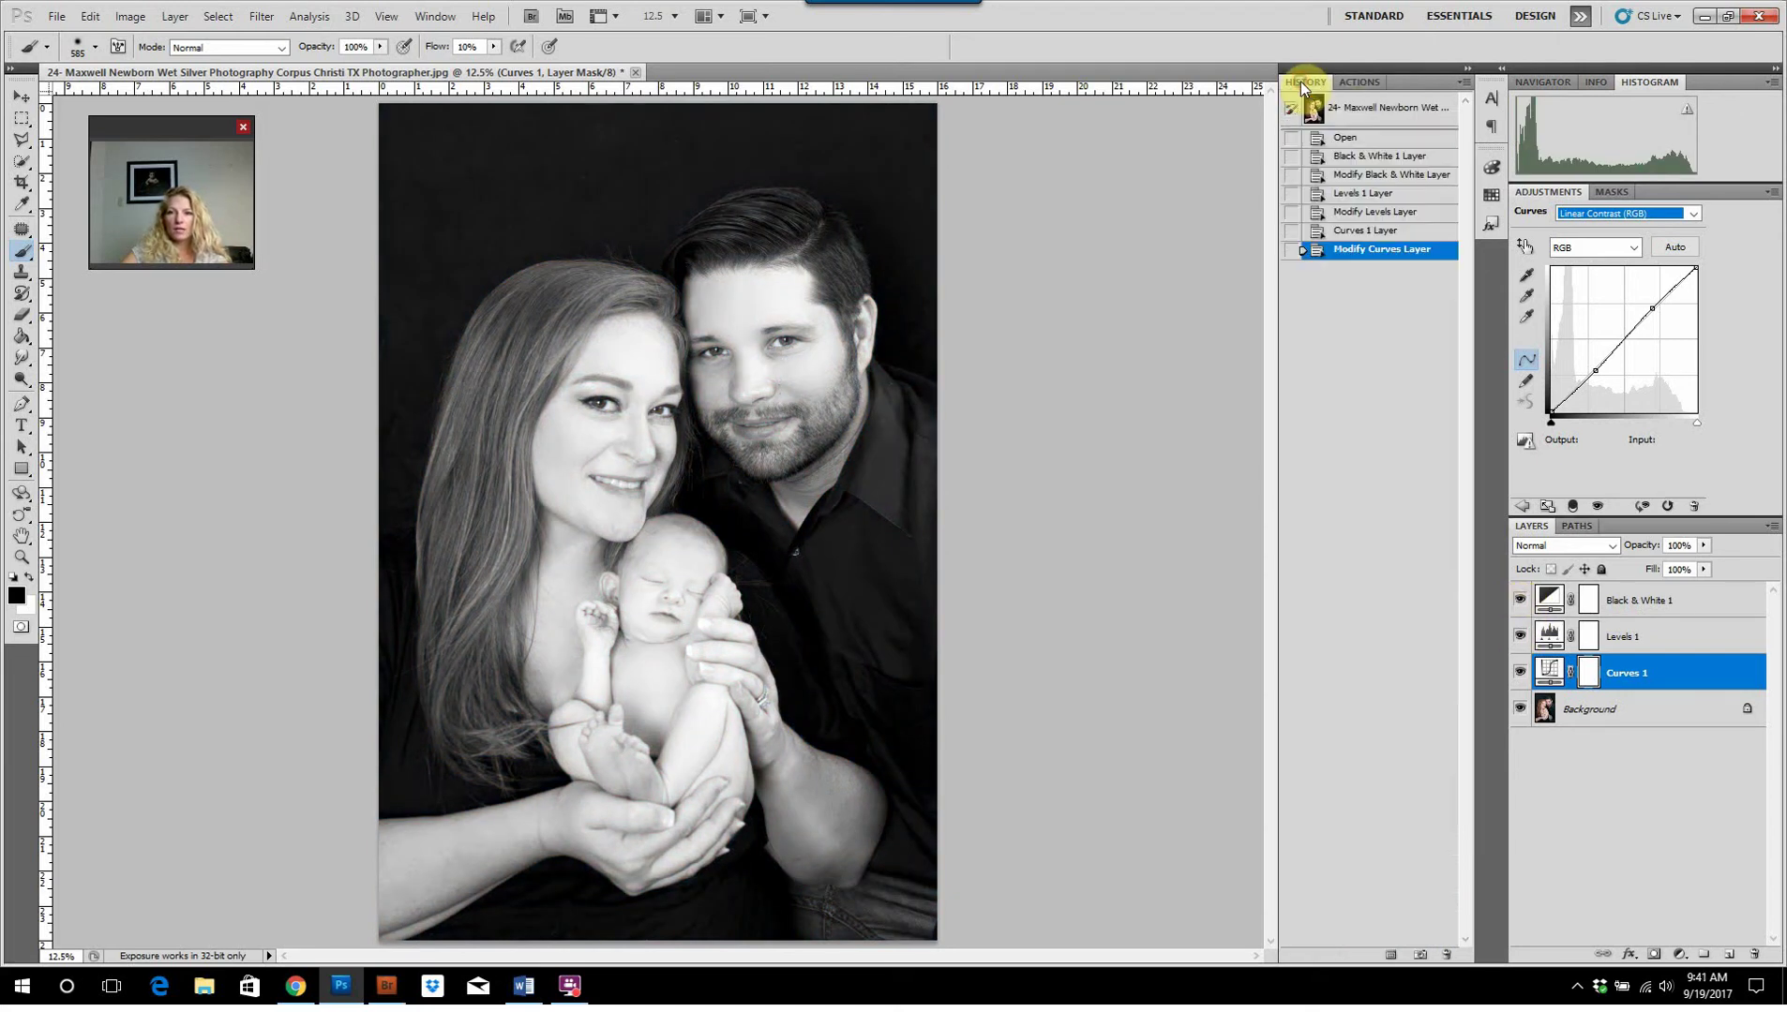
left_click(1357, 109)
left_click(1361, 84)
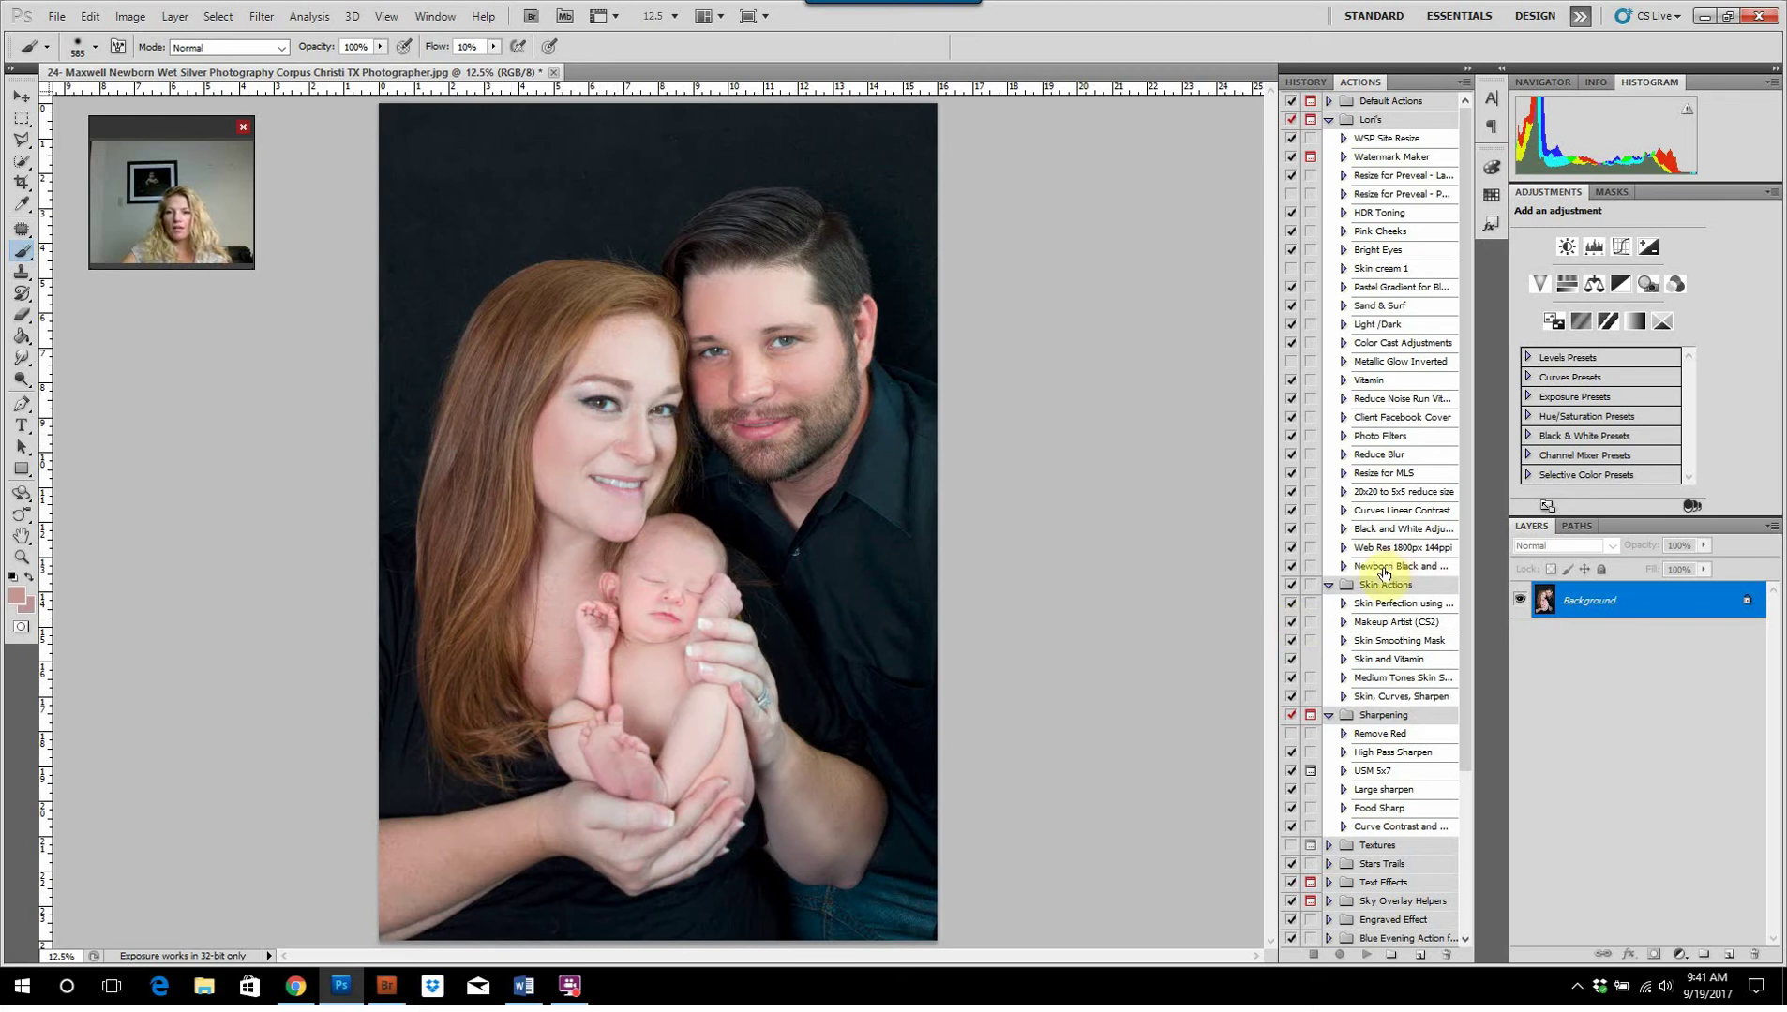
left_click(1392, 566)
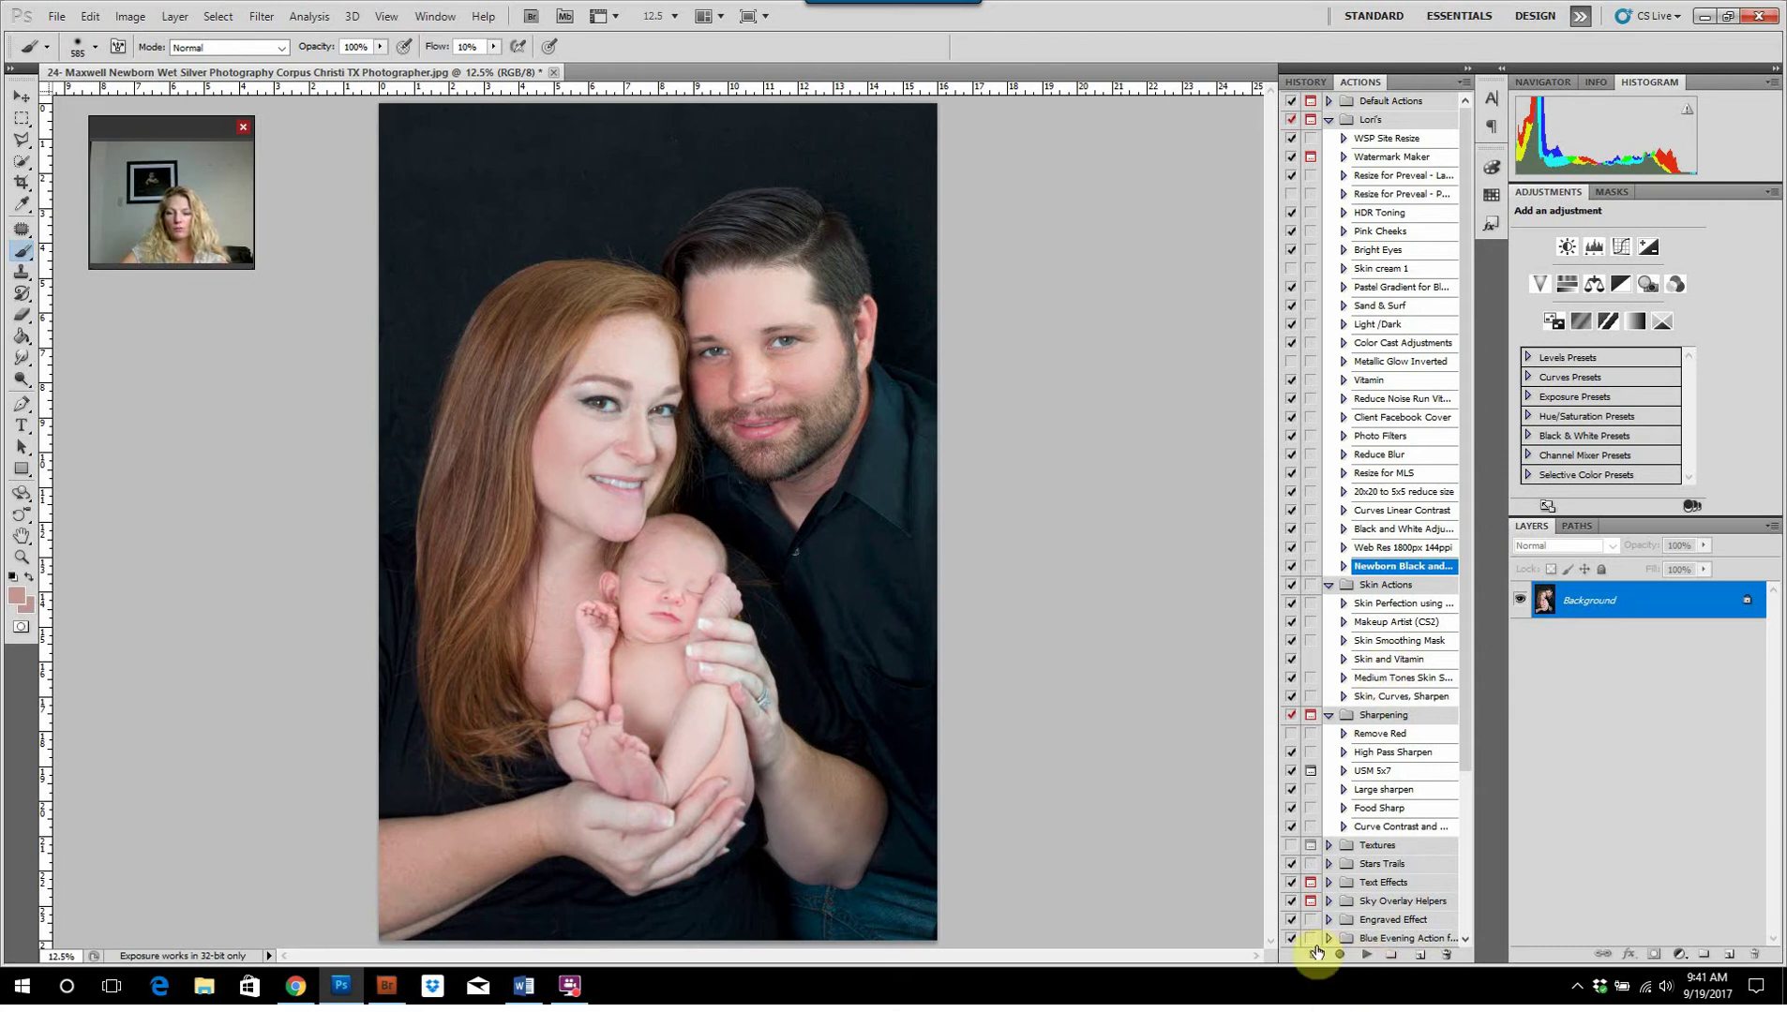
left_click(1366, 954)
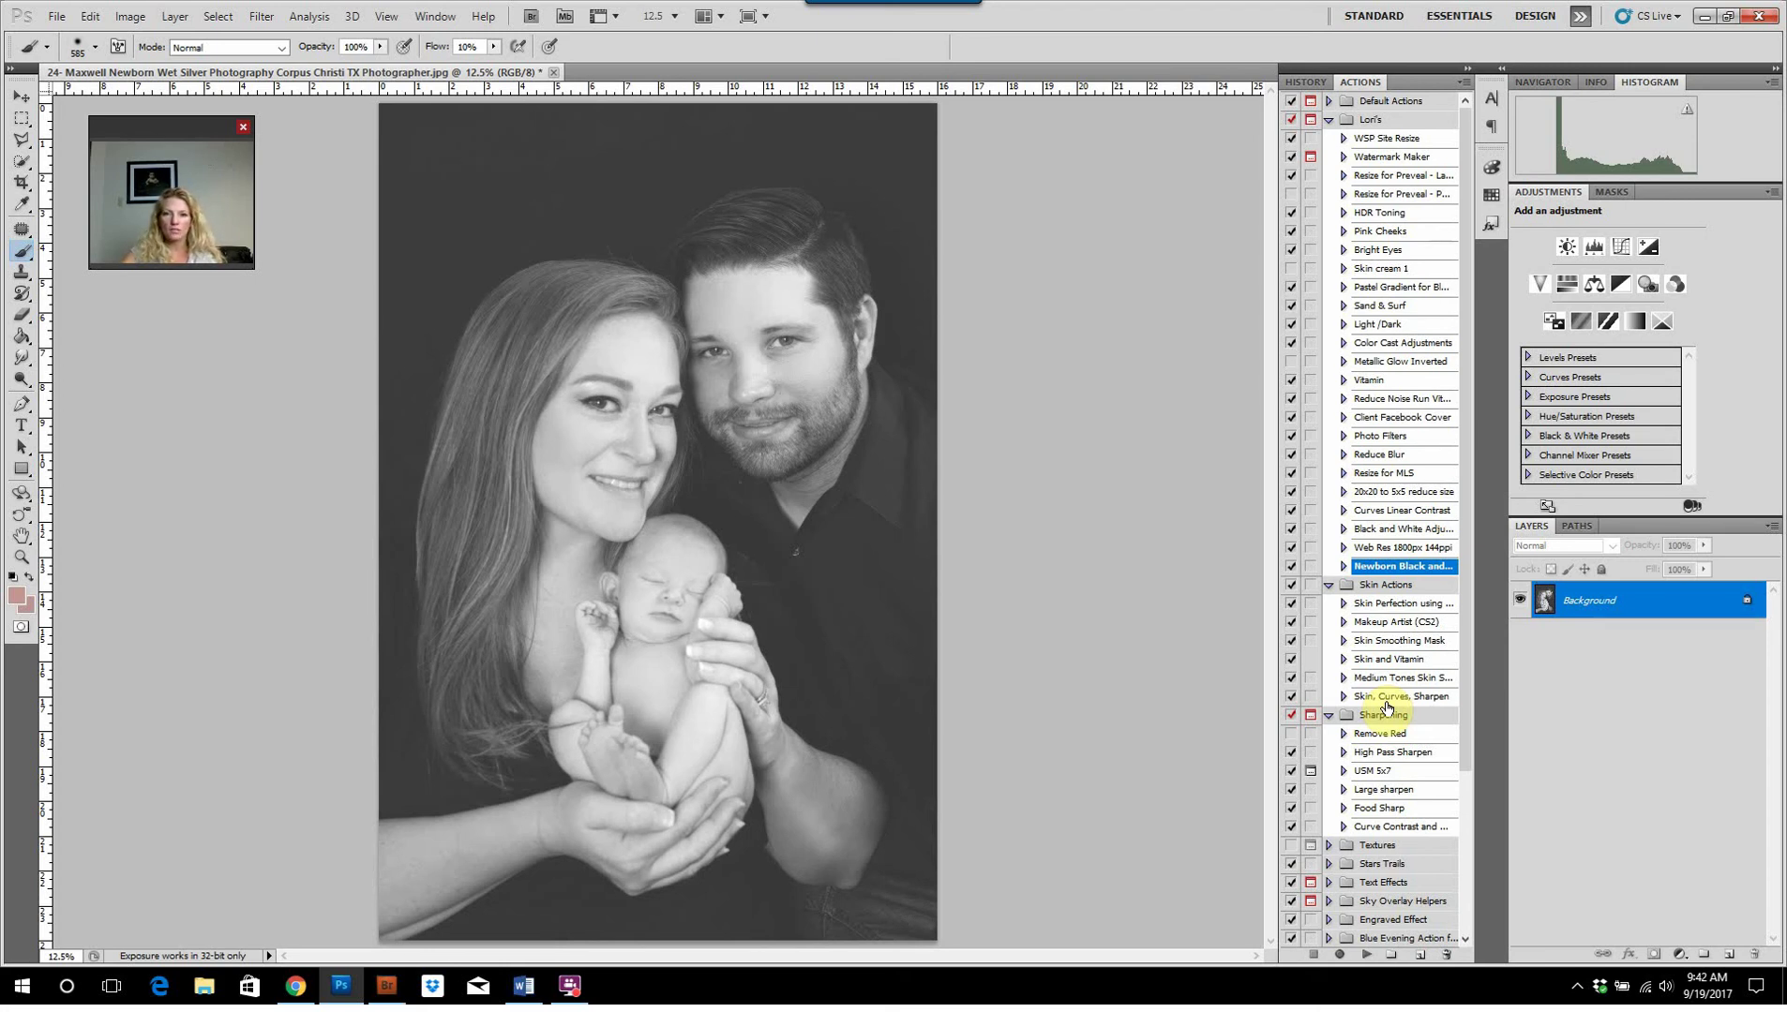
Add a Black & White adjustment layer over the merged image produced by the action
left_click(1305, 81)
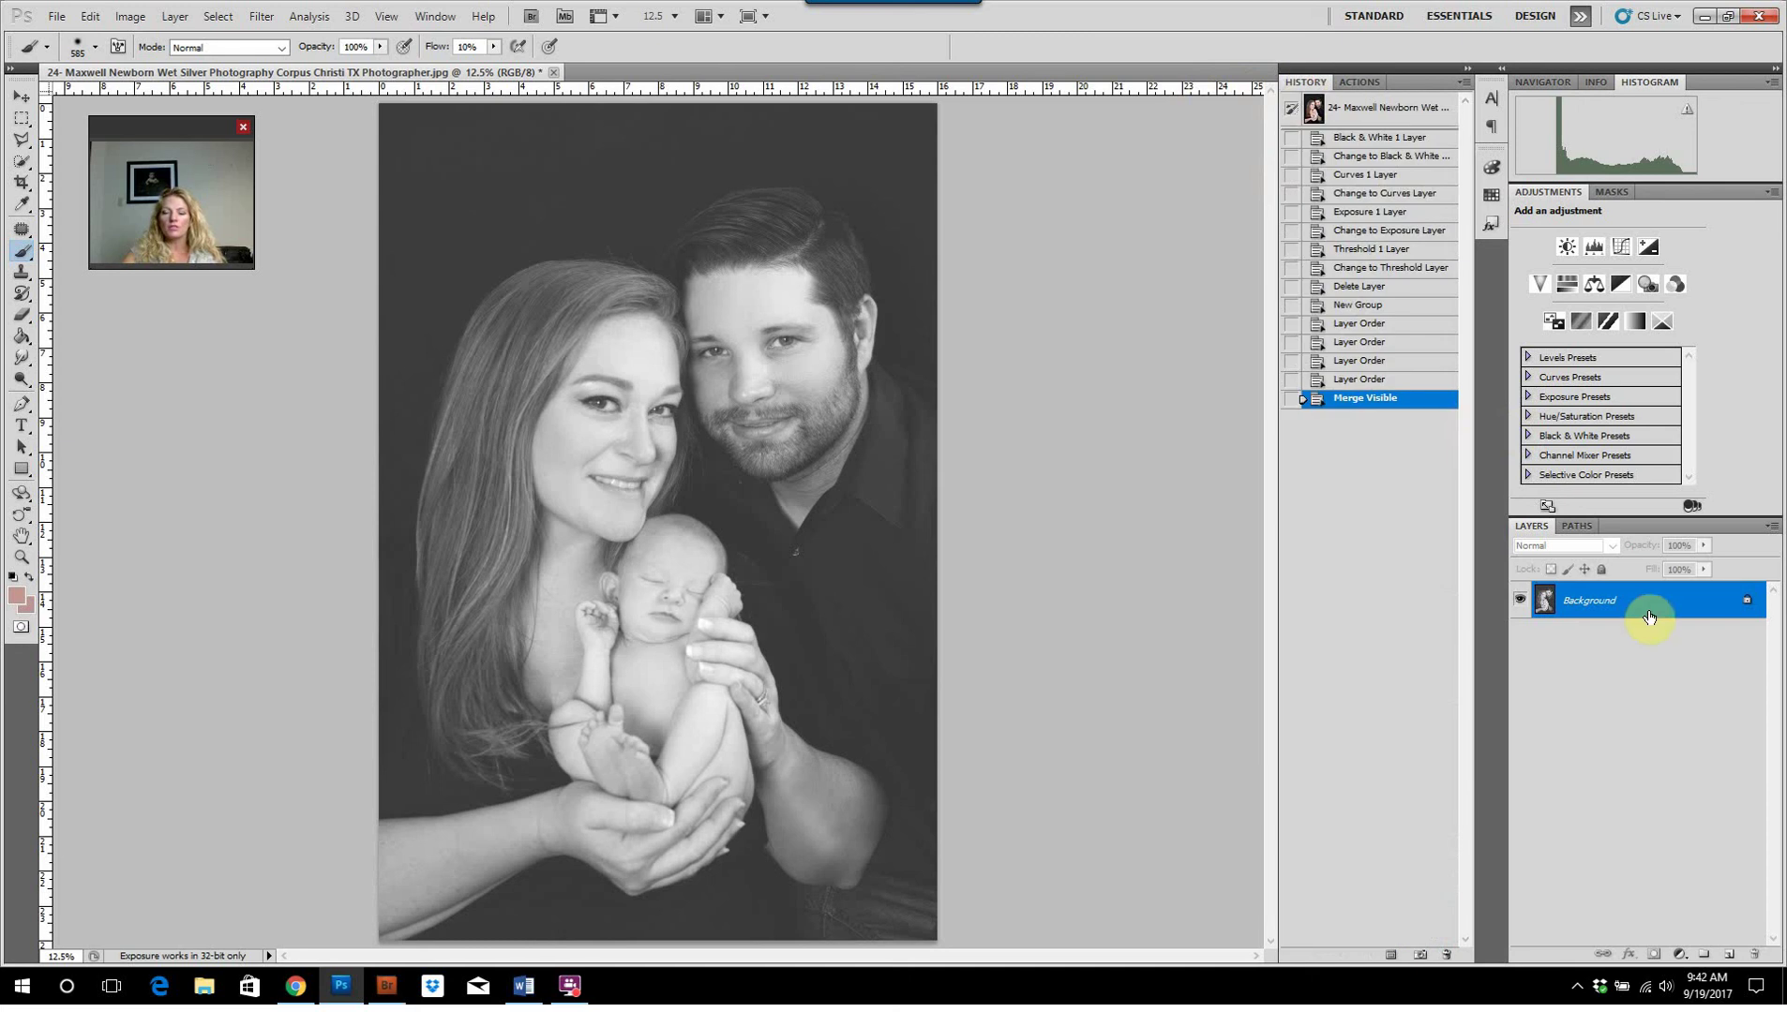
left_click(1682, 955)
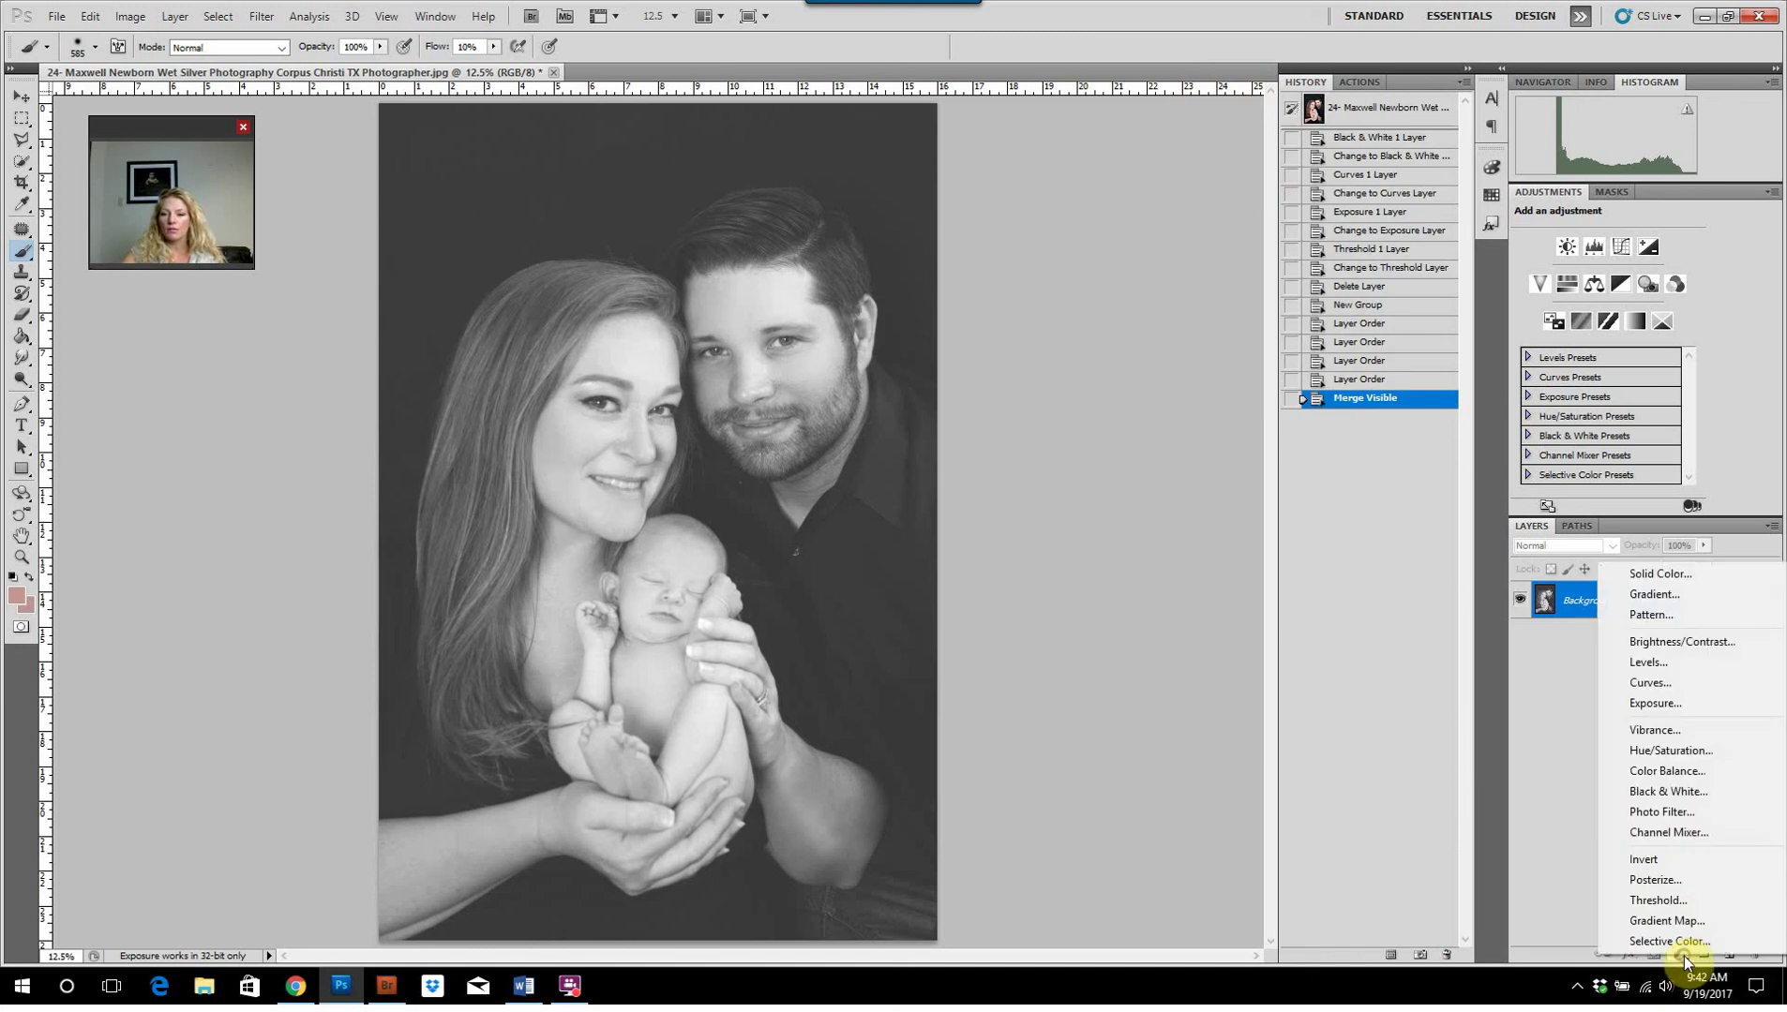
left_click(1657, 792)
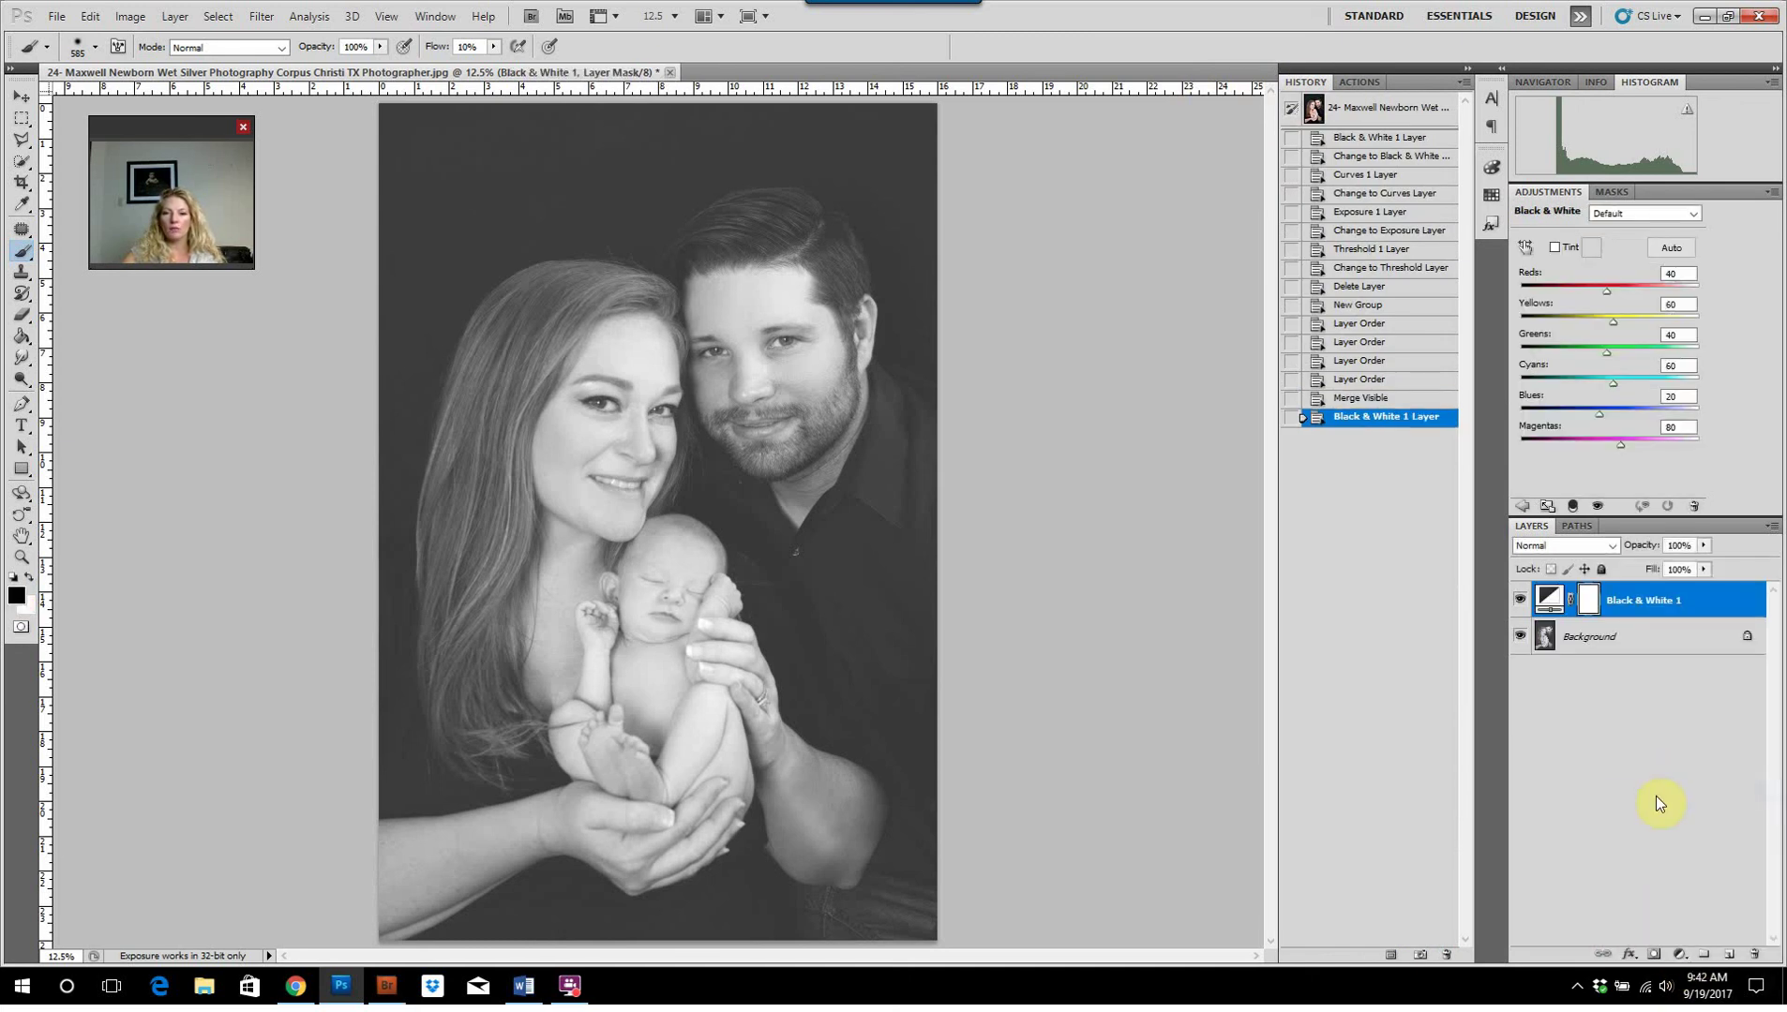
Restore the original colour photo from the opening snapshot and add a default Black & White adjustment layer to it
left_click(1406, 108)
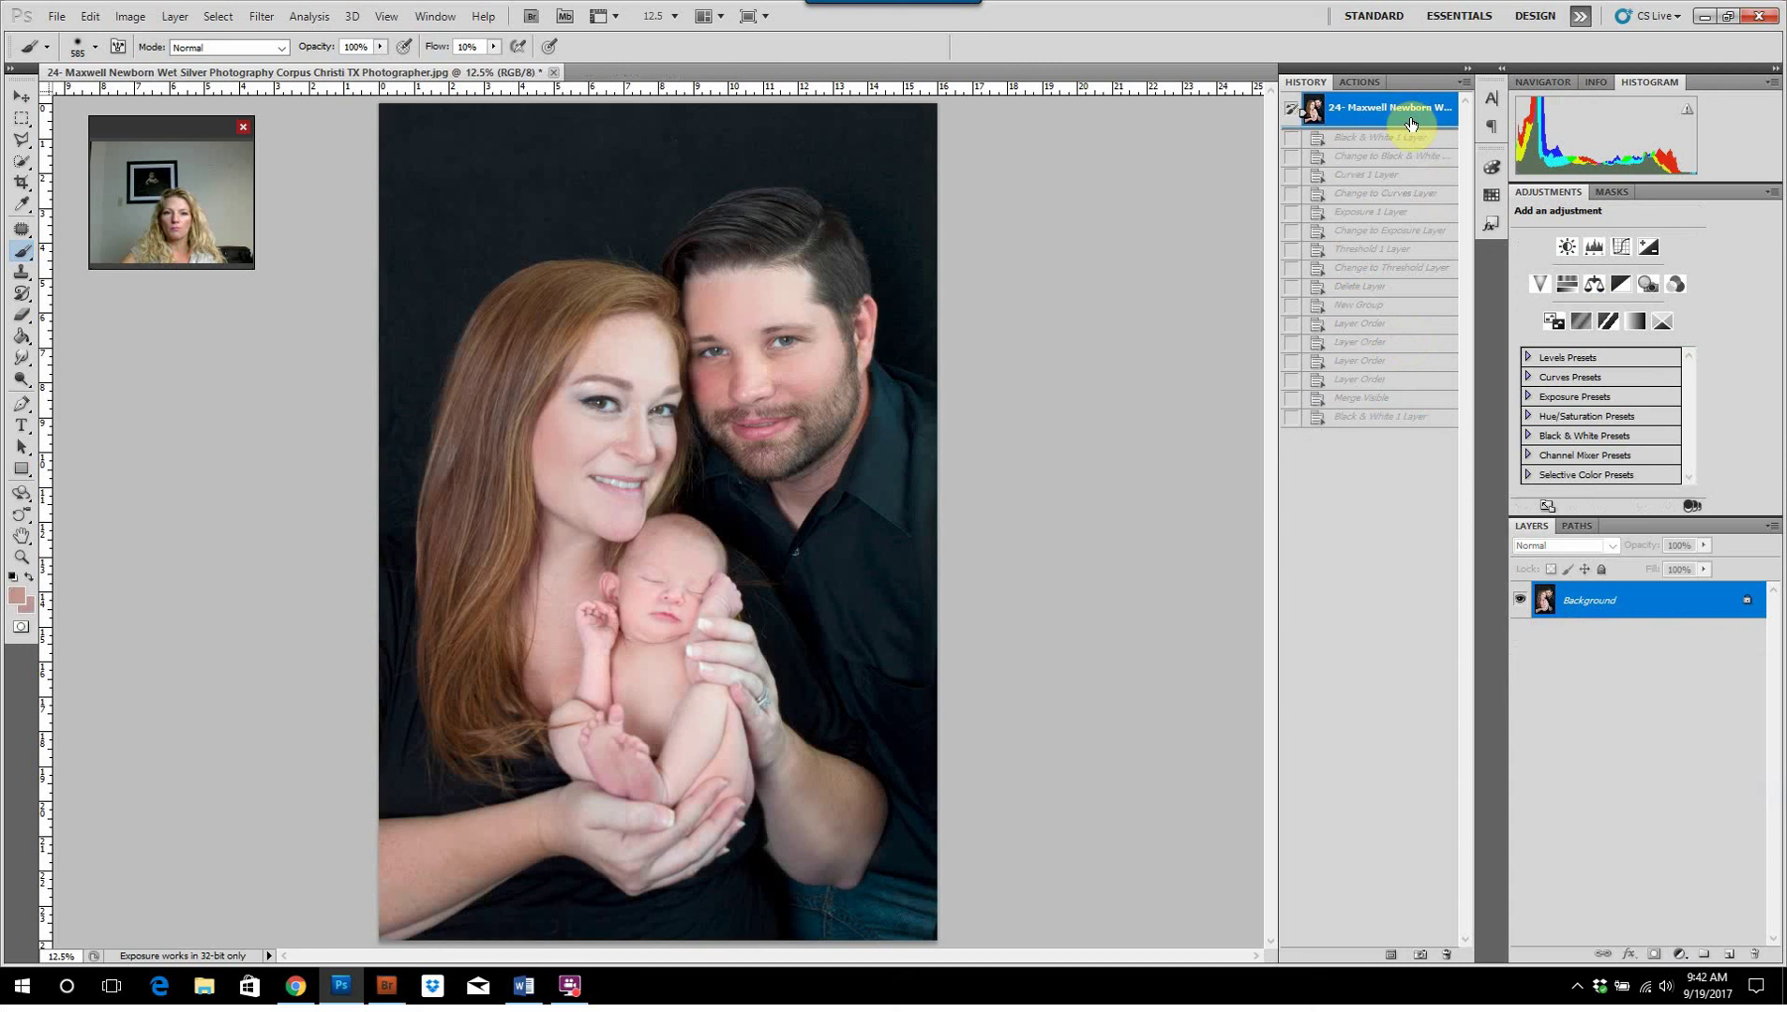
left_click(1682, 954)
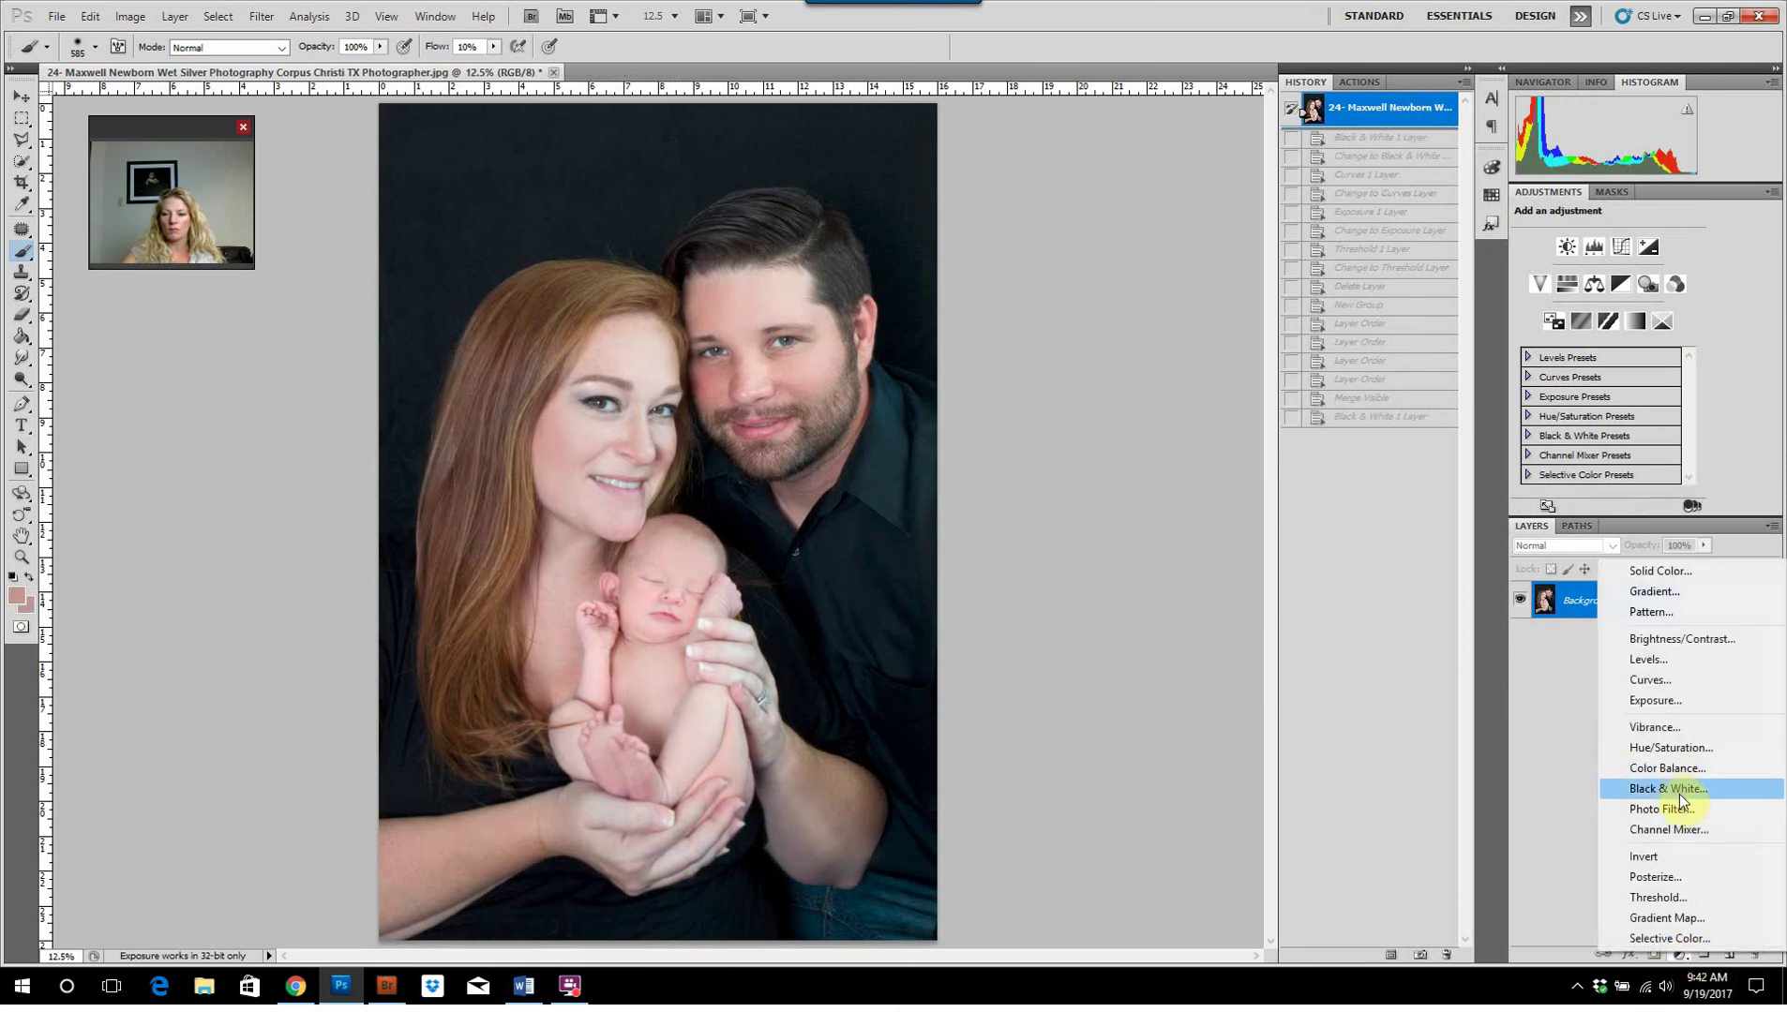
left_click(1679, 794)
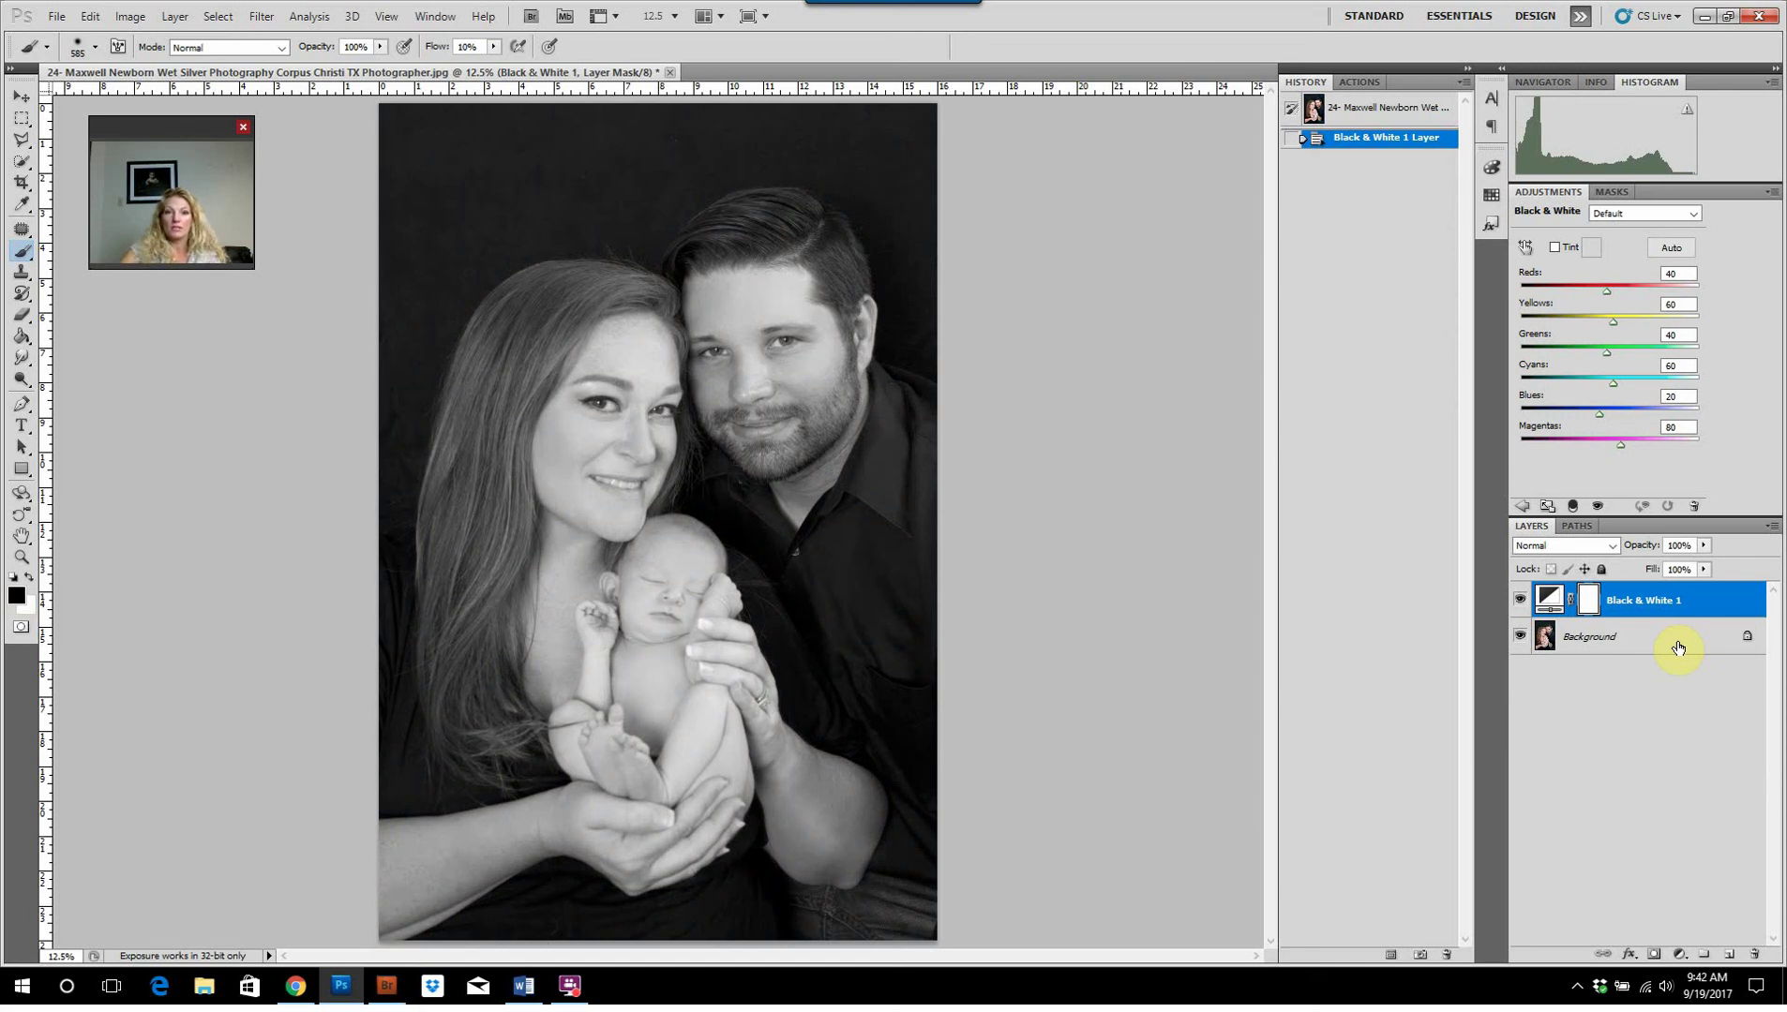
Return the photo to its opening snapshot and rerun the selected "Newborn Black and..." action
left_click(1347, 109)
left_click(1362, 82)
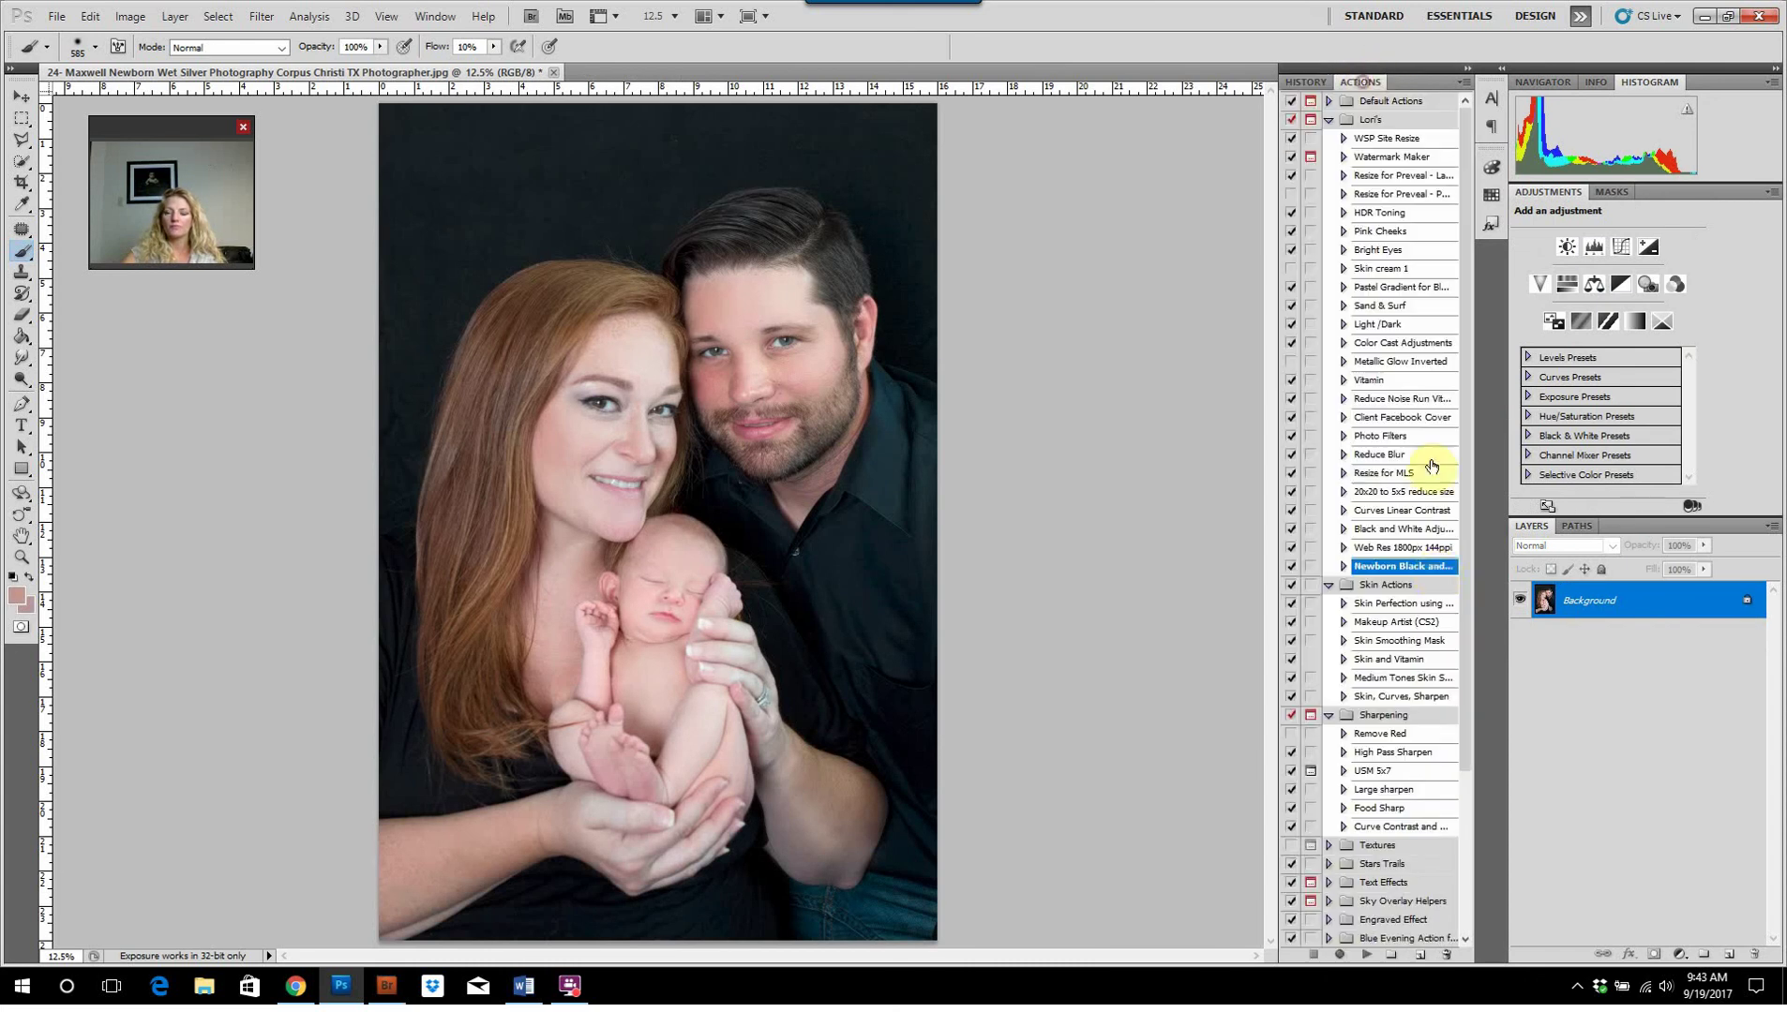
left_click(1367, 954)
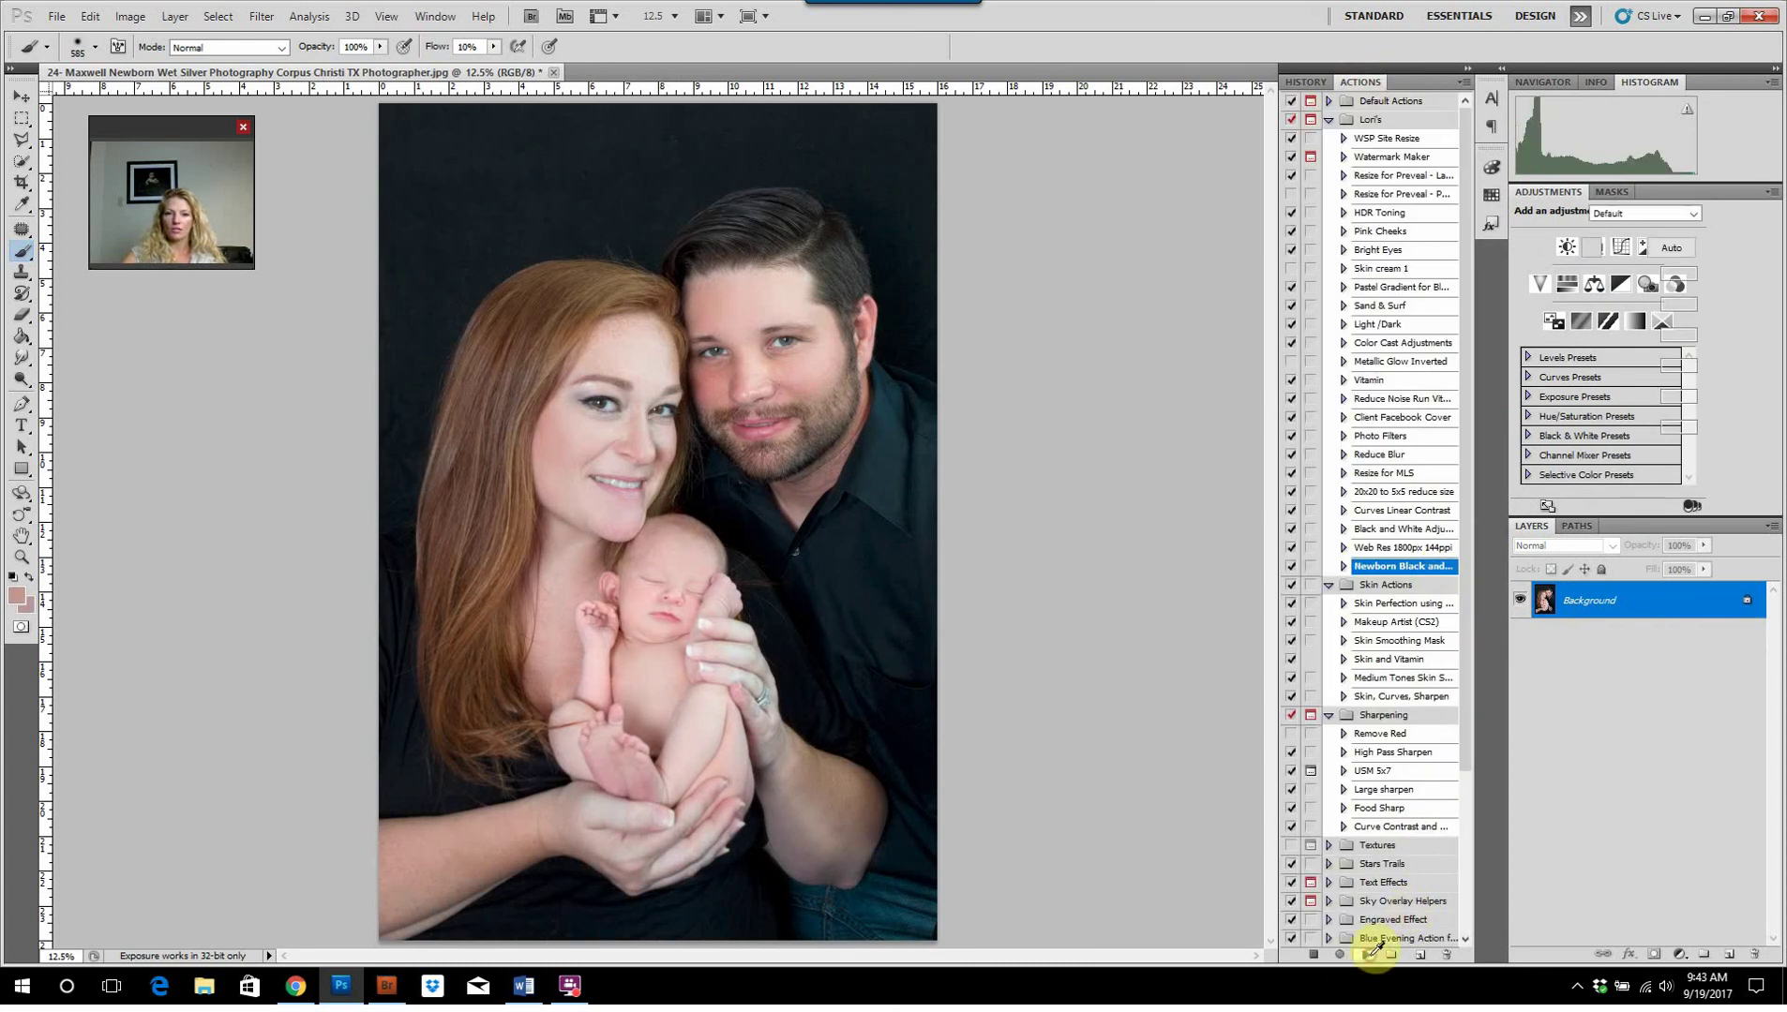